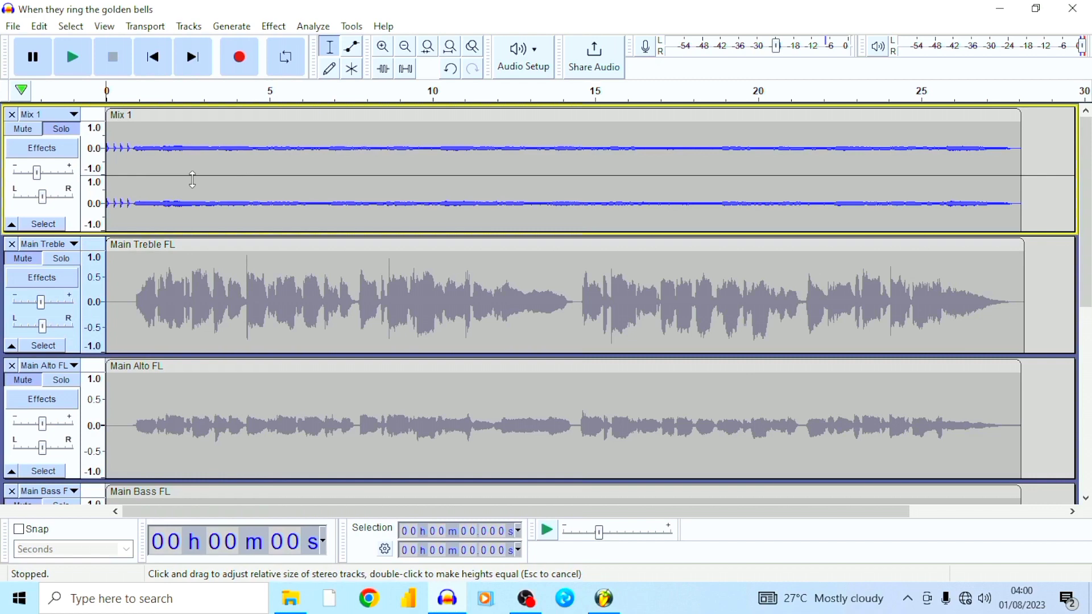
# Unsolo Mix 1 and raise its gain from -7 dB to about -2 dB during playback
pyautogui.scroll(-6, 253, 259)
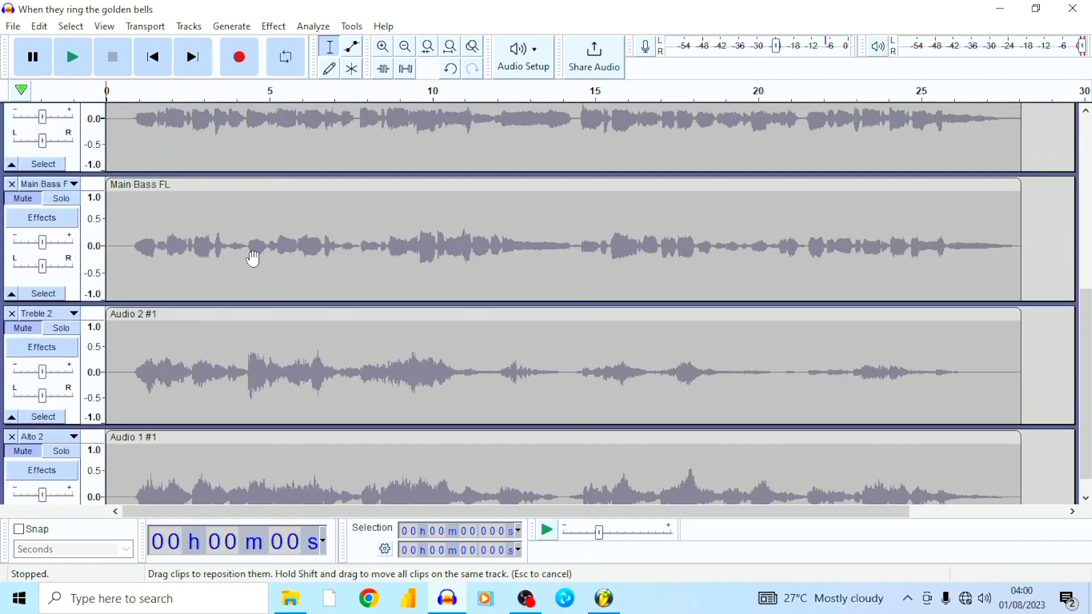
pyautogui.scroll(-2, 253, 258)
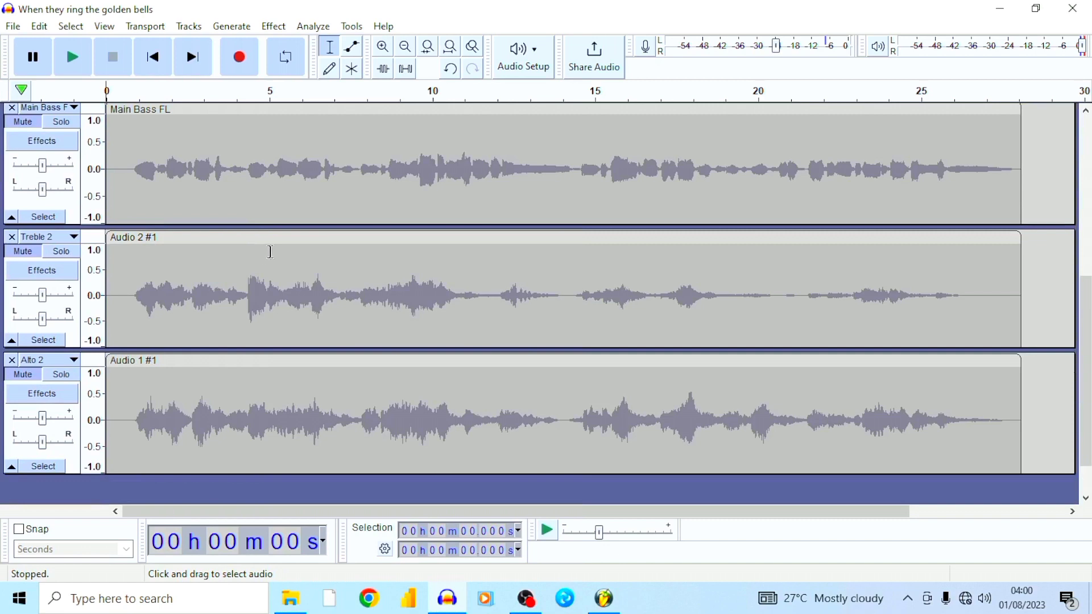
pyautogui.scroll(7, 270, 252)
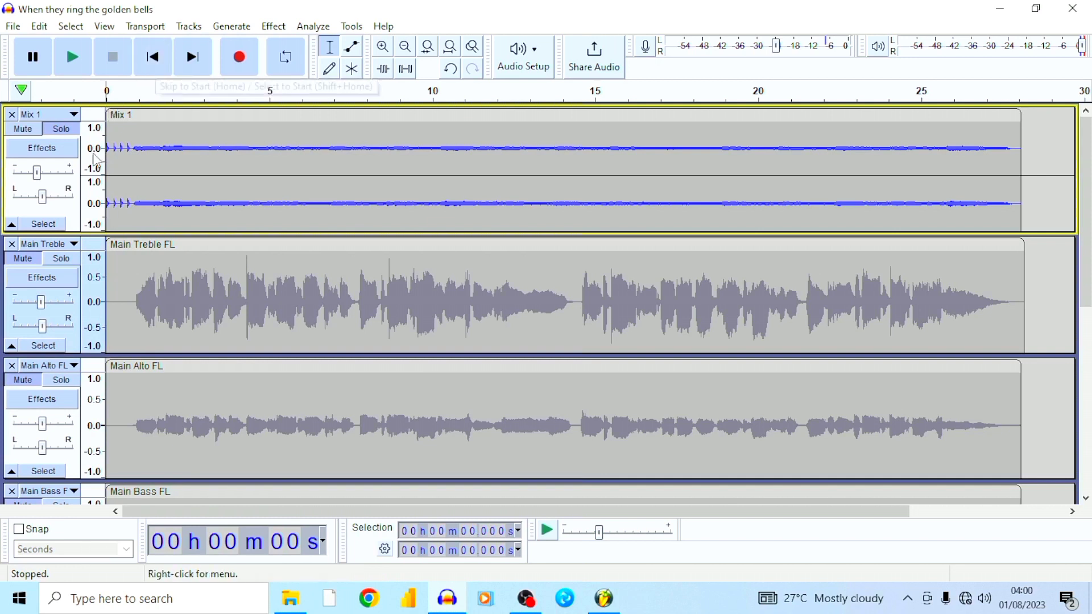
pyautogui.click(49, 134)
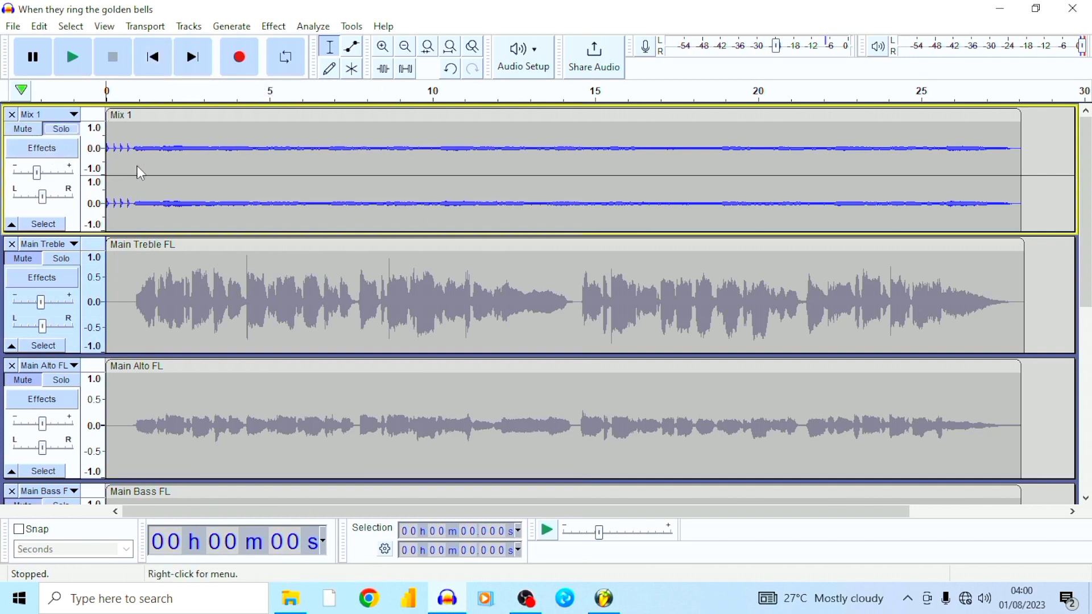
pyautogui.press('space')
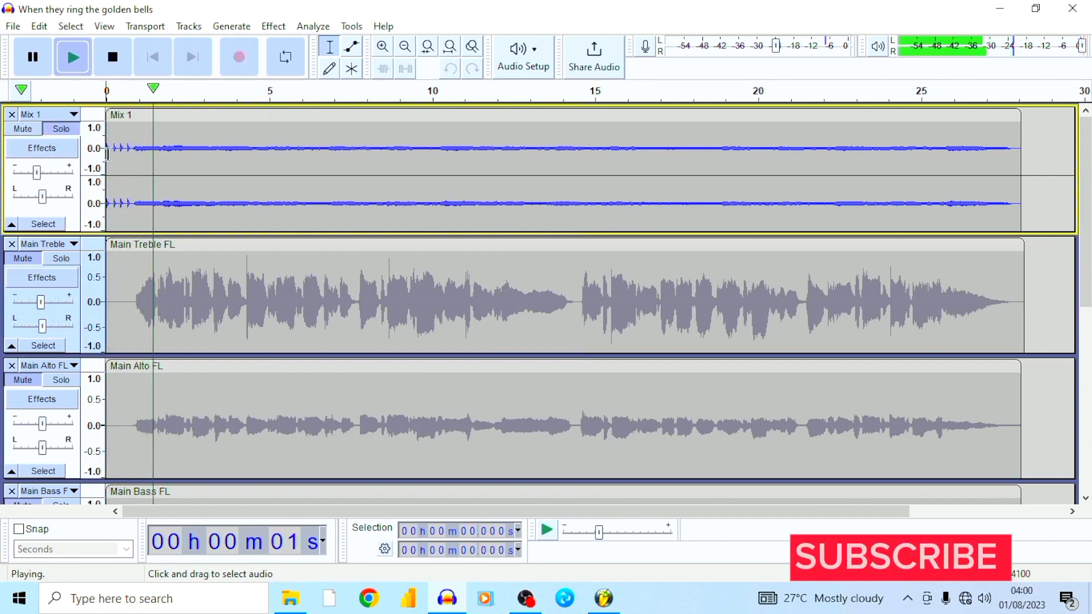
pyautogui.moveTo(41, 181); pyautogui.dragTo(41, 174)
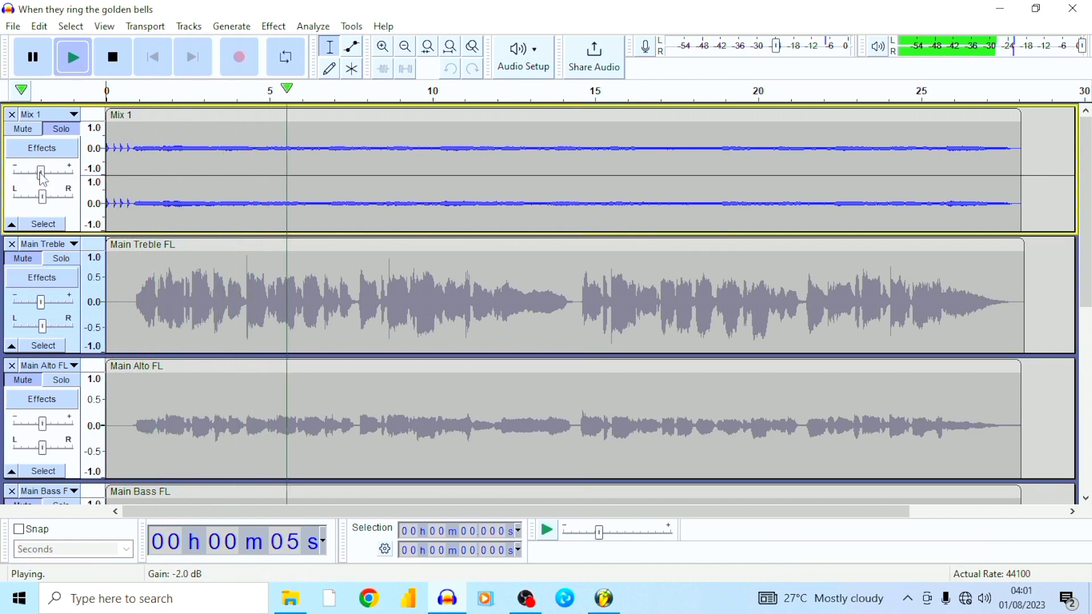
pyautogui.press('space')
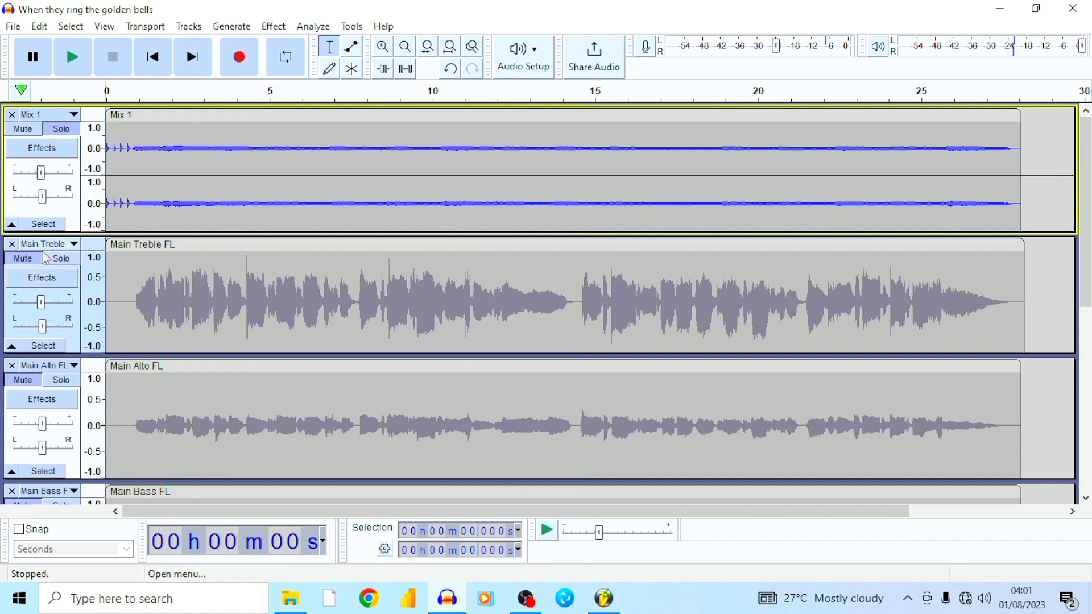
# Unmute Main Treble FL and solo it to hear the treble part alone
pyautogui.click(23, 260)
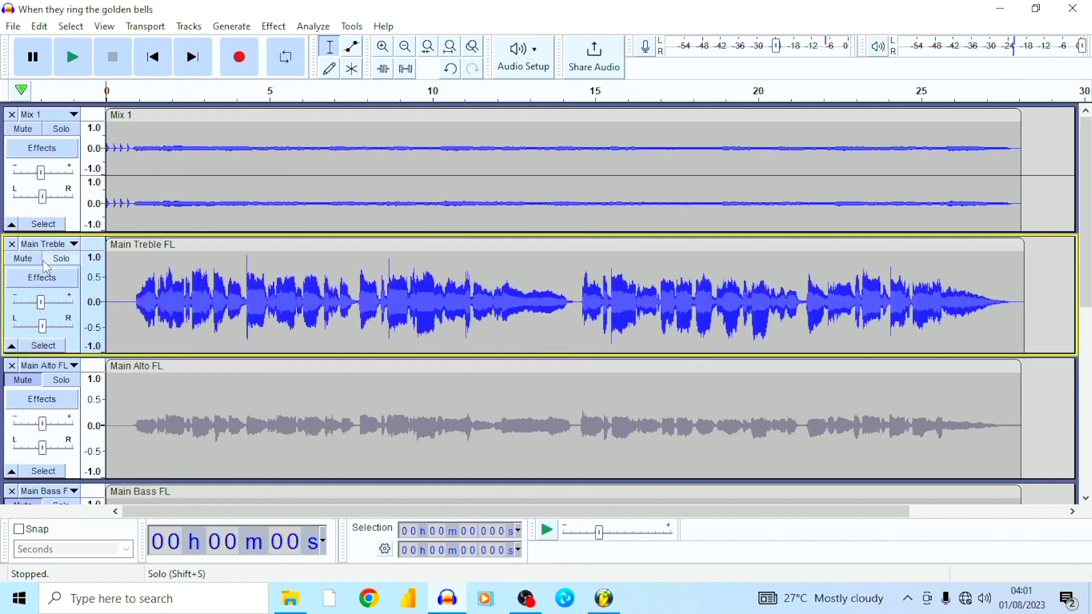
pyautogui.press('space')
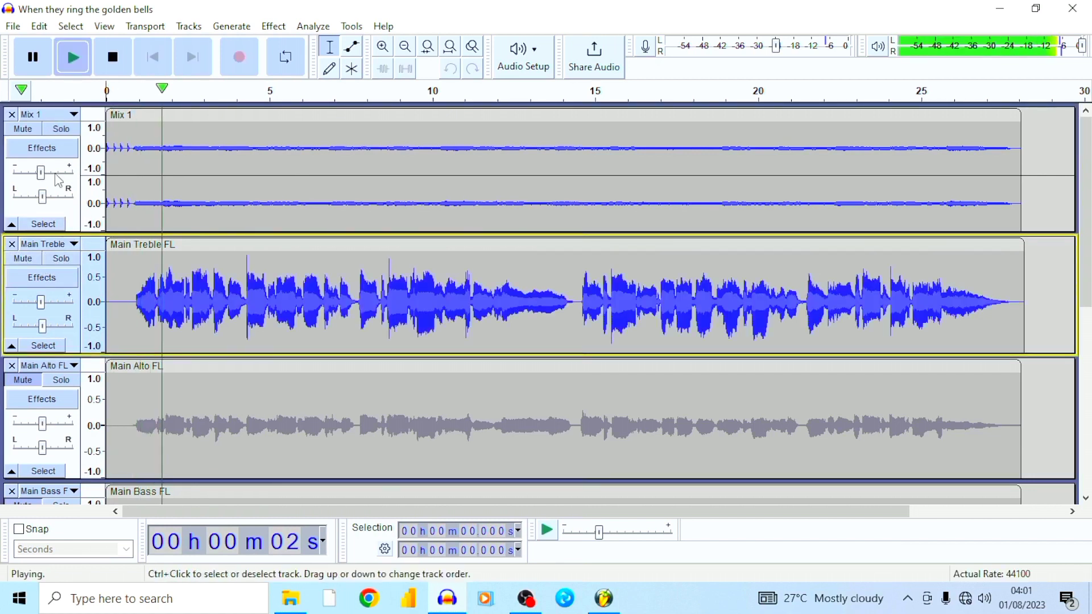
pyautogui.click(23, 129)
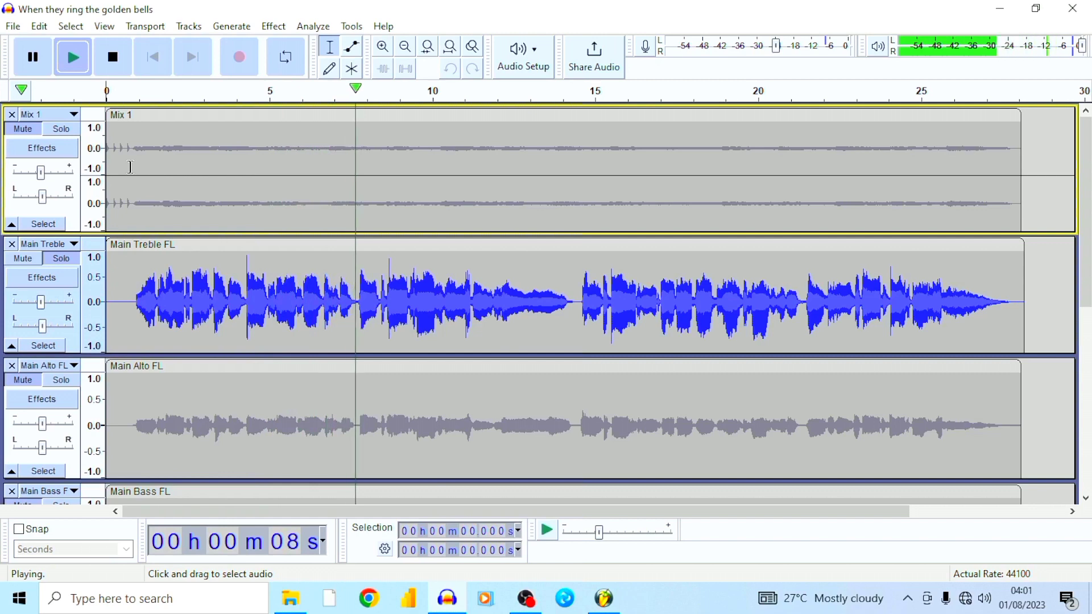
pyautogui.press('space')
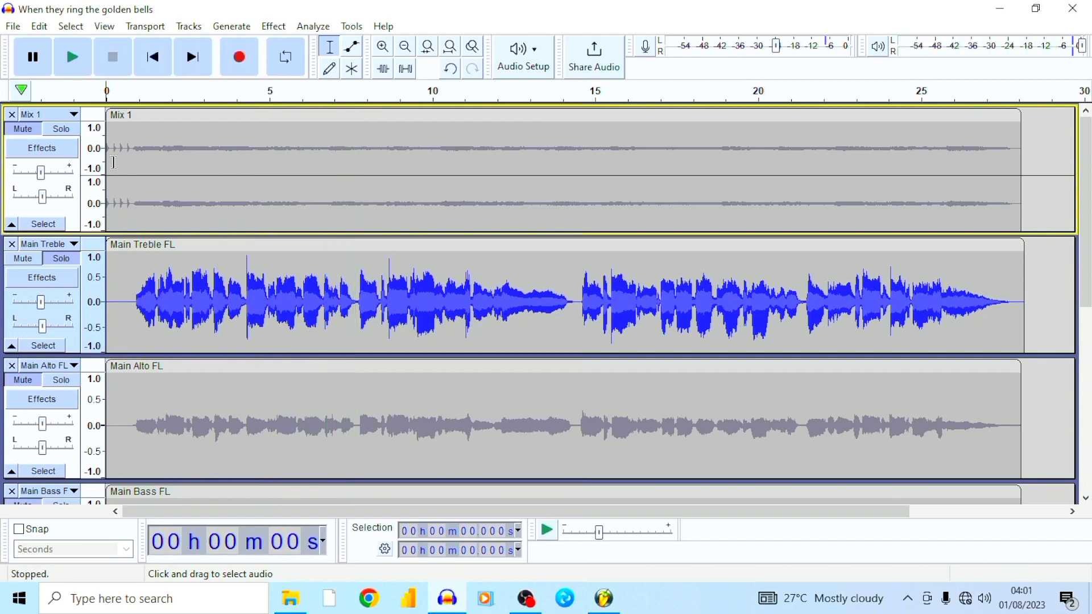
# Unmute Main Alto FL and play the treble and alto parts together
pyautogui.scroll(-3, 175, 282)
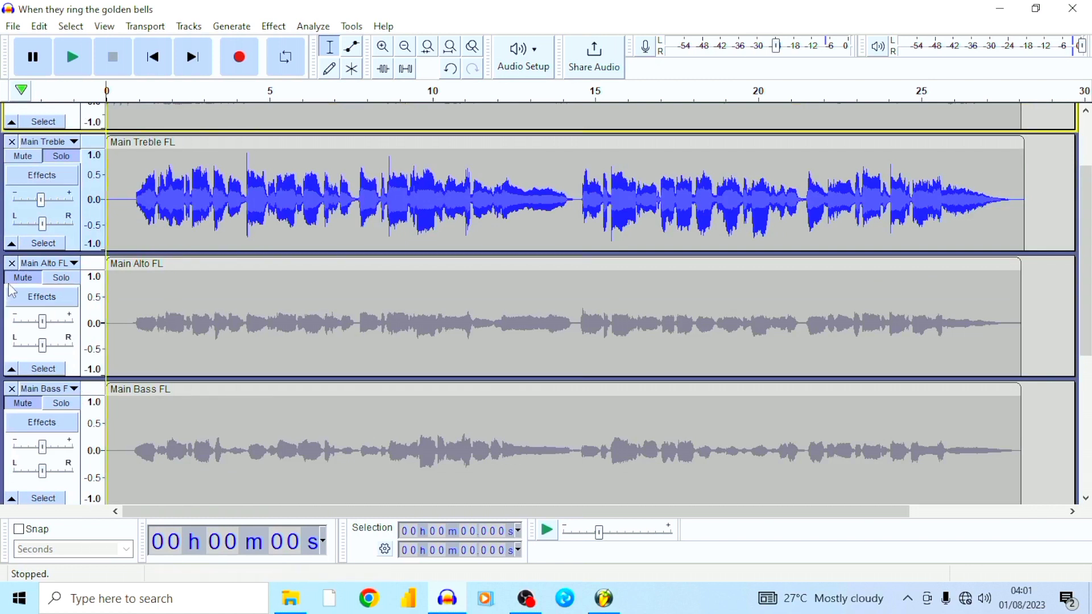
pyautogui.click(28, 275)
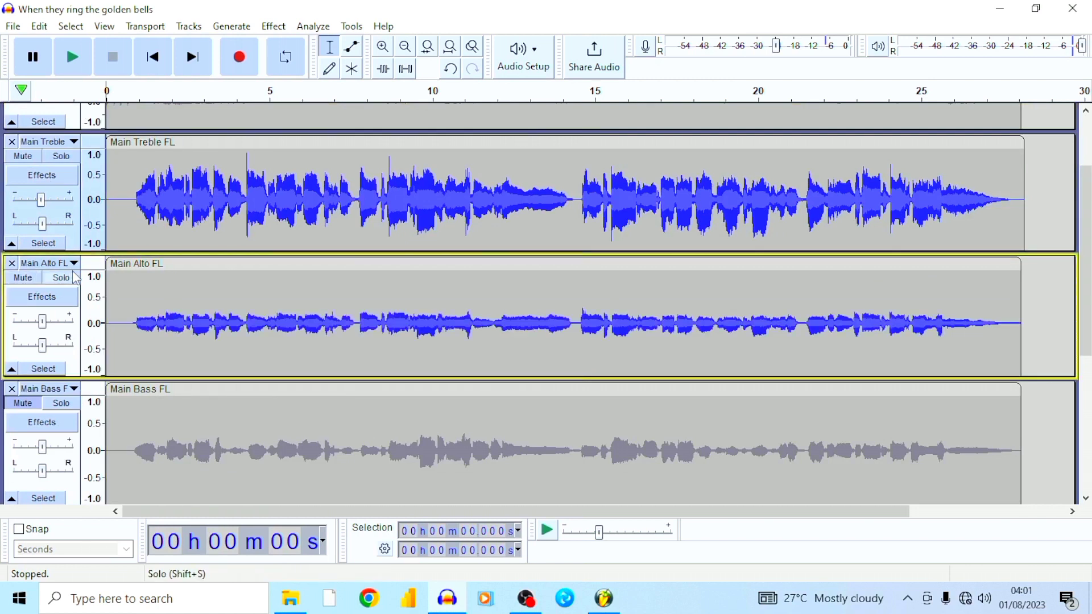
pyautogui.press('space')
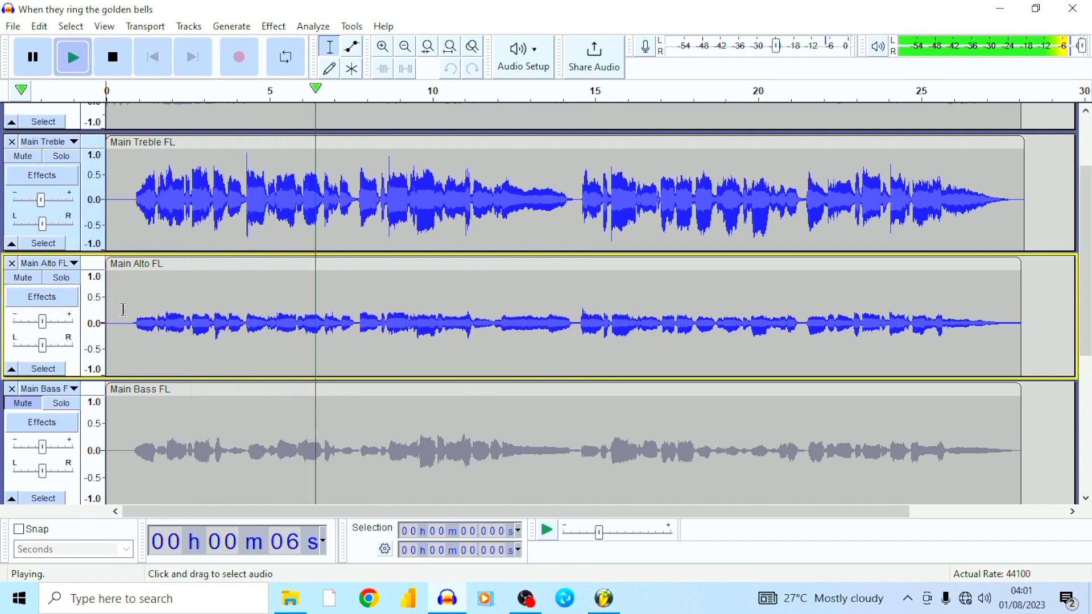
pyautogui.press('space')
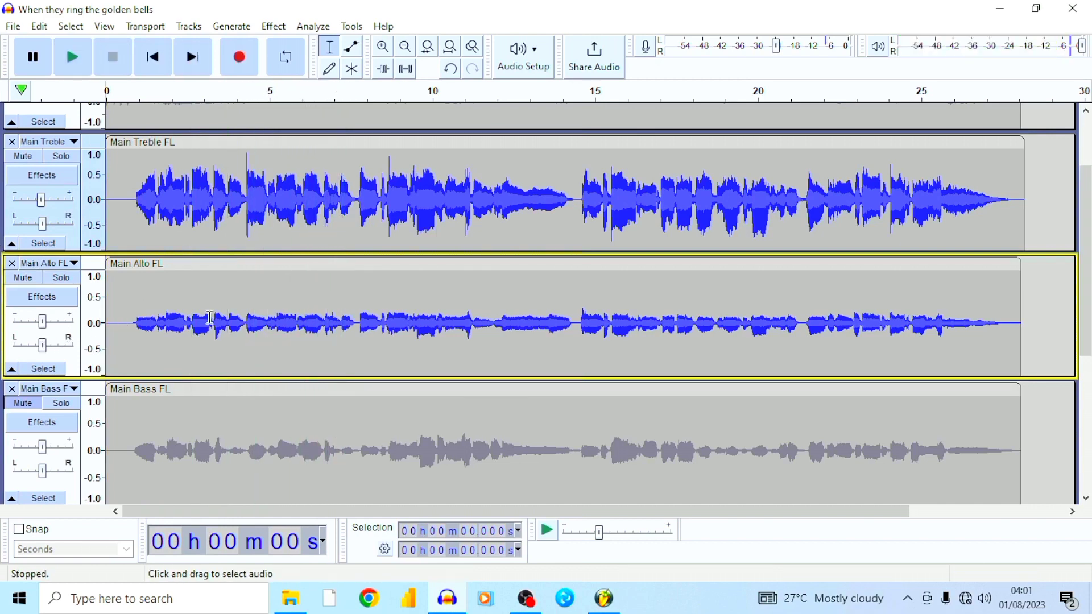
pyautogui.scroll(-3, 210, 317)
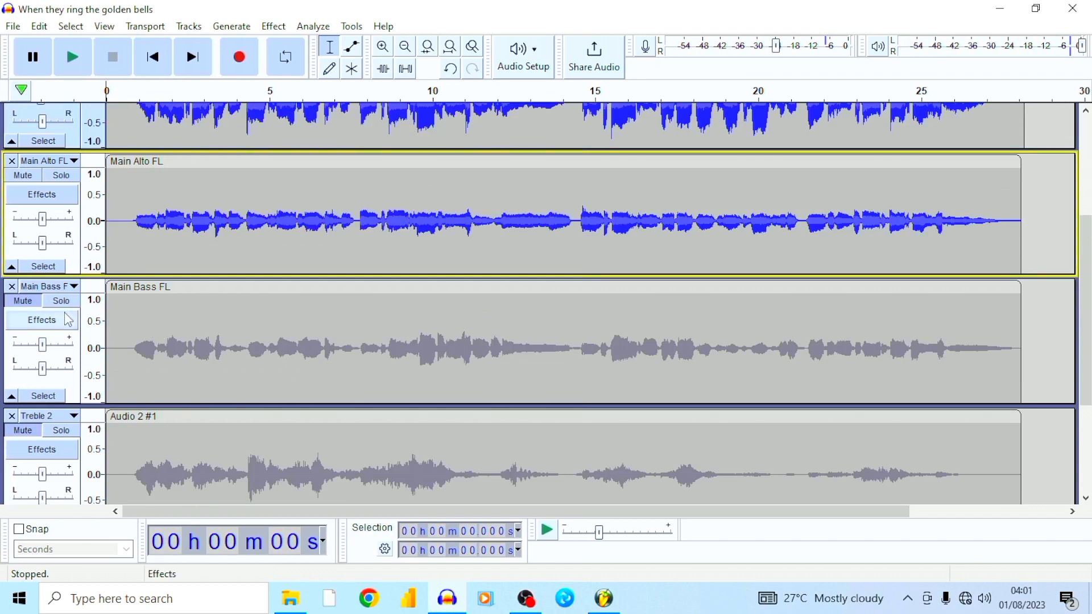
# Unmute Main Bass FL and play the mix with the bass added
pyautogui.click(30, 300)
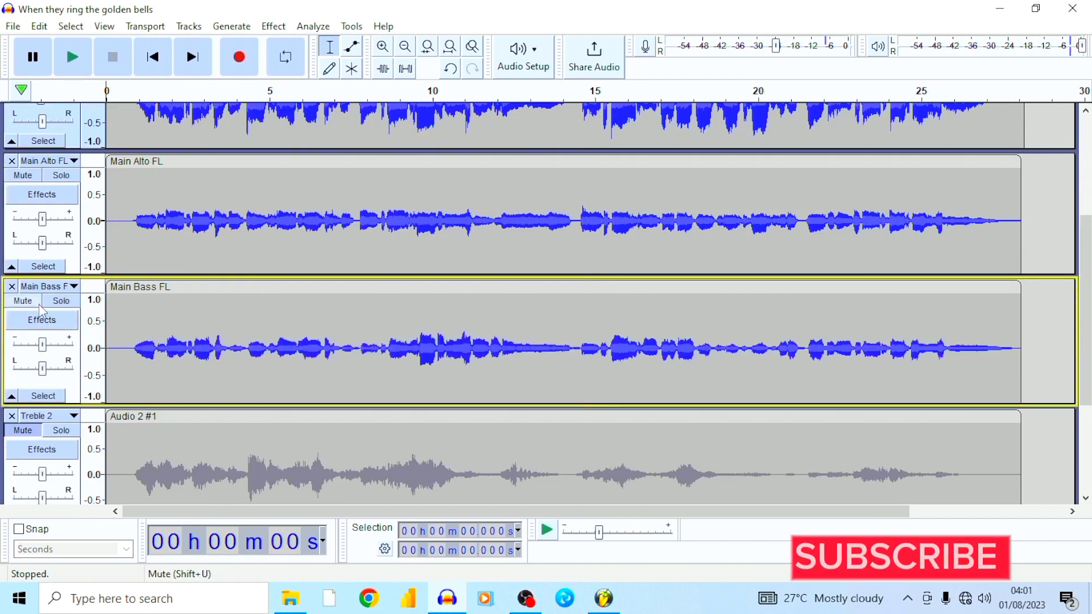
pyautogui.press('space')
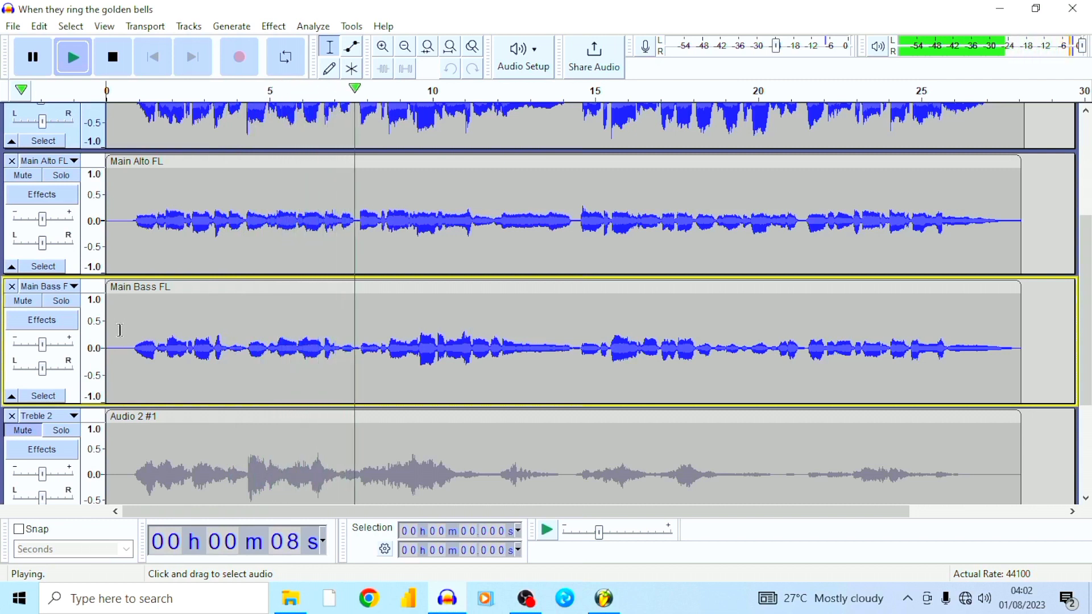
pyautogui.press('space')
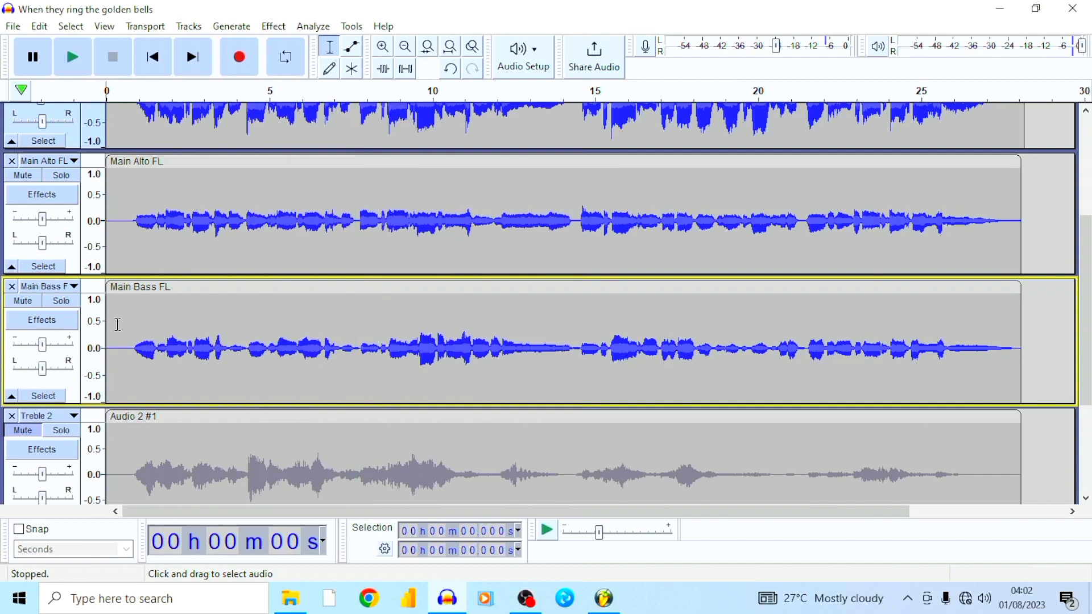
# Unmute Treble 2, briefly solo it during playback, then hear all voices together
pyautogui.scroll(-3, 125, 335)
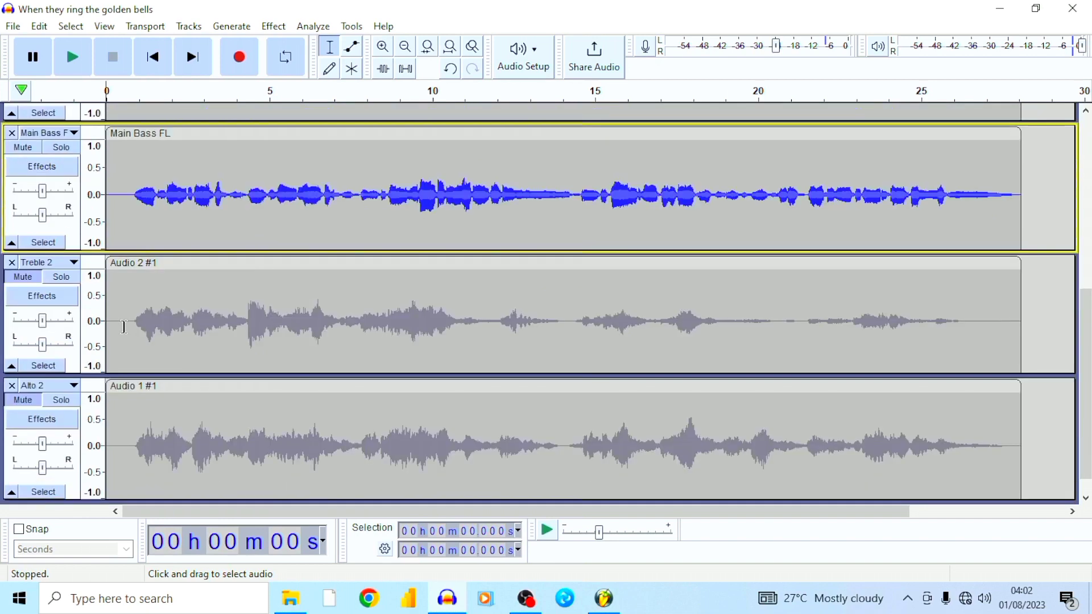
pyautogui.click(22, 275)
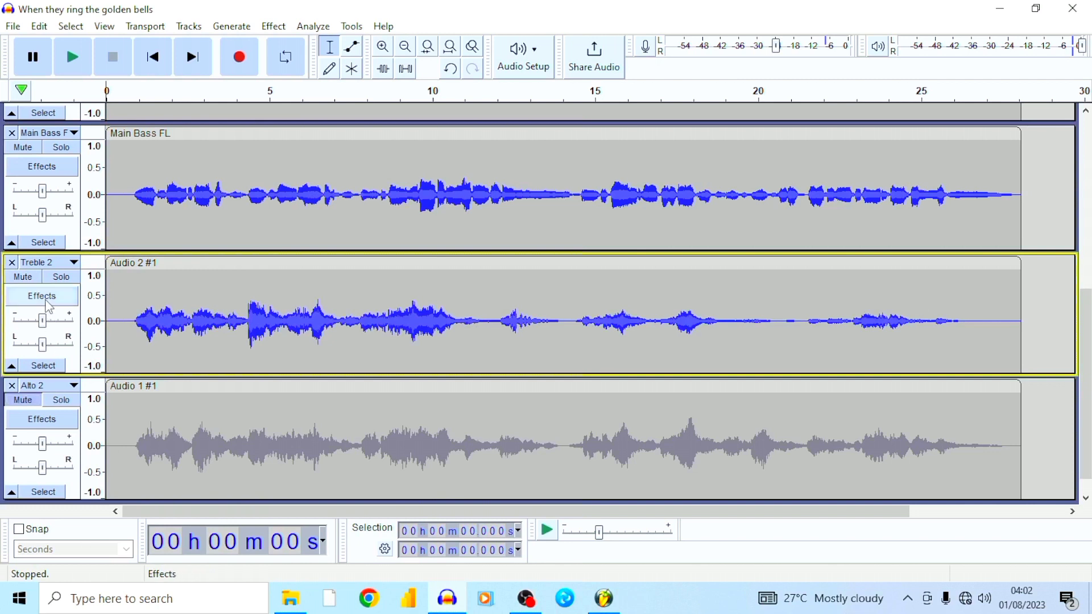
pyautogui.press('space')
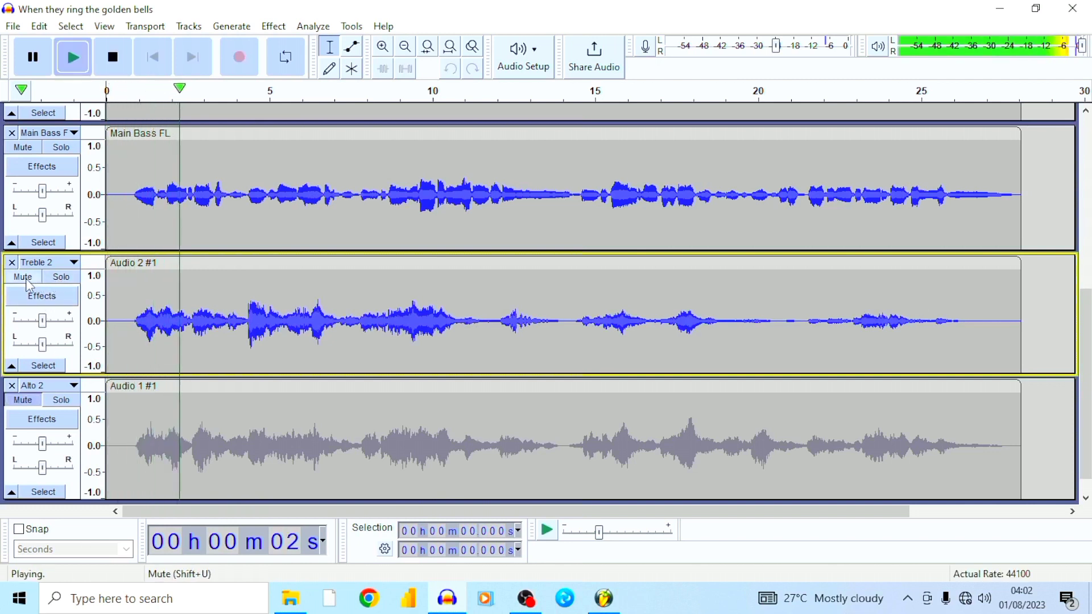
pyautogui.rightClick(61, 280)
pyautogui.click(269, 282)
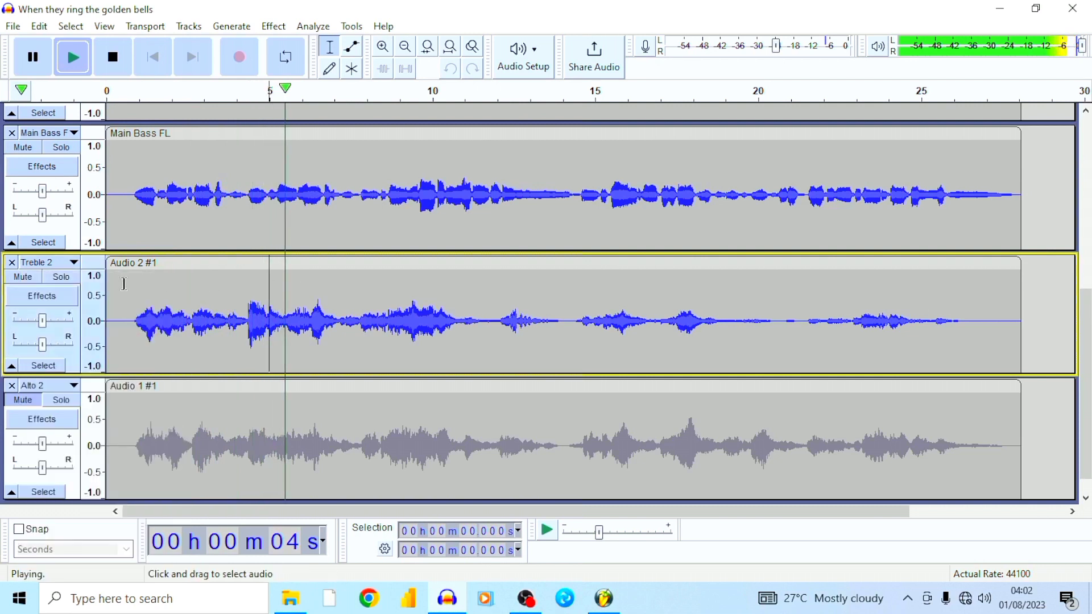
pyautogui.click(67, 278)
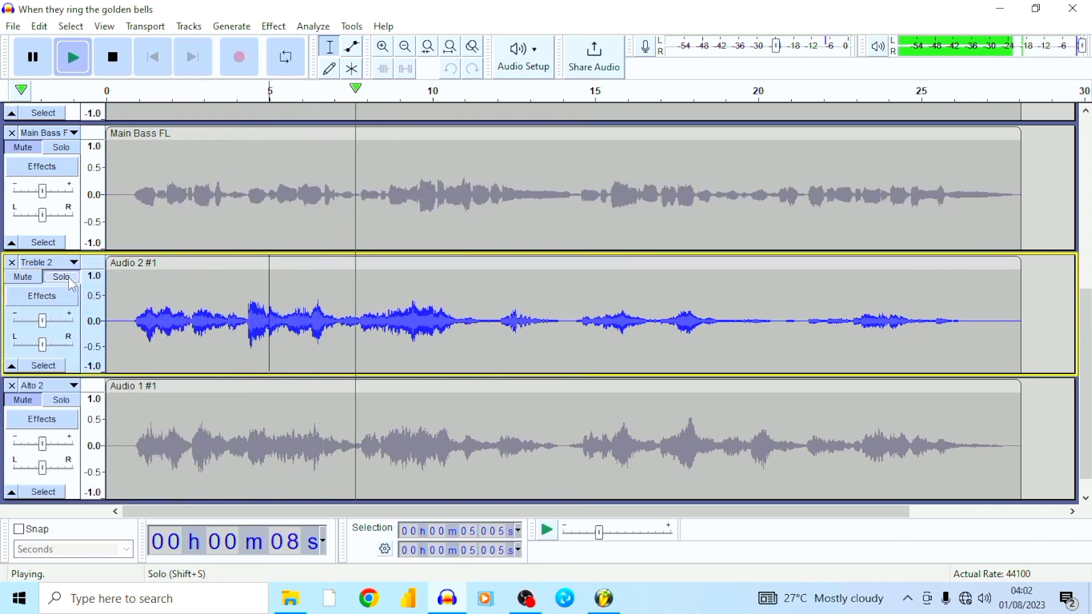
pyautogui.click(64, 278)
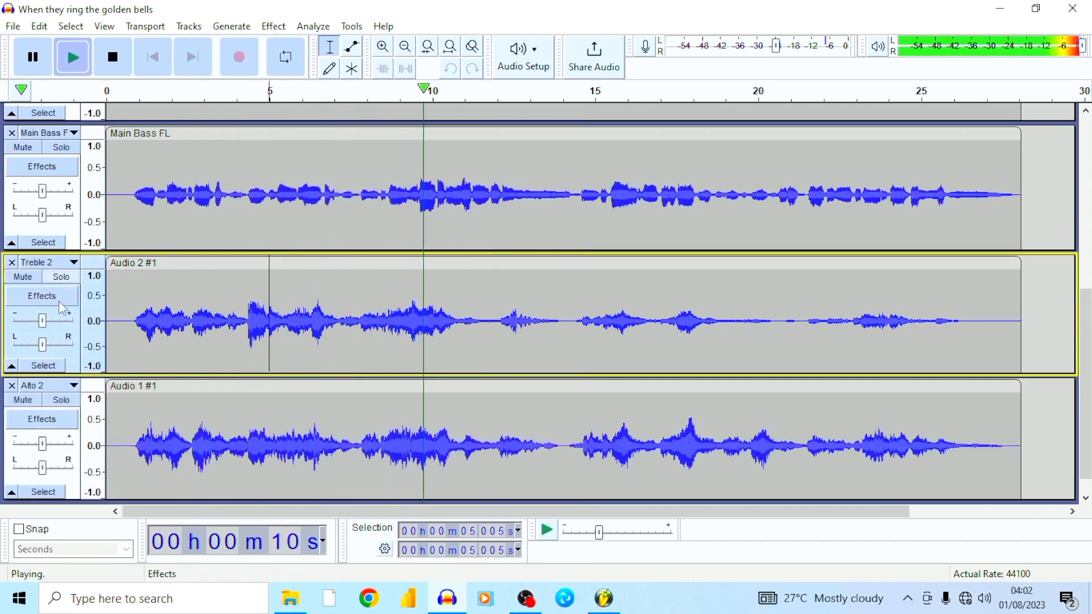
pyautogui.scroll(-1, 227, 377)
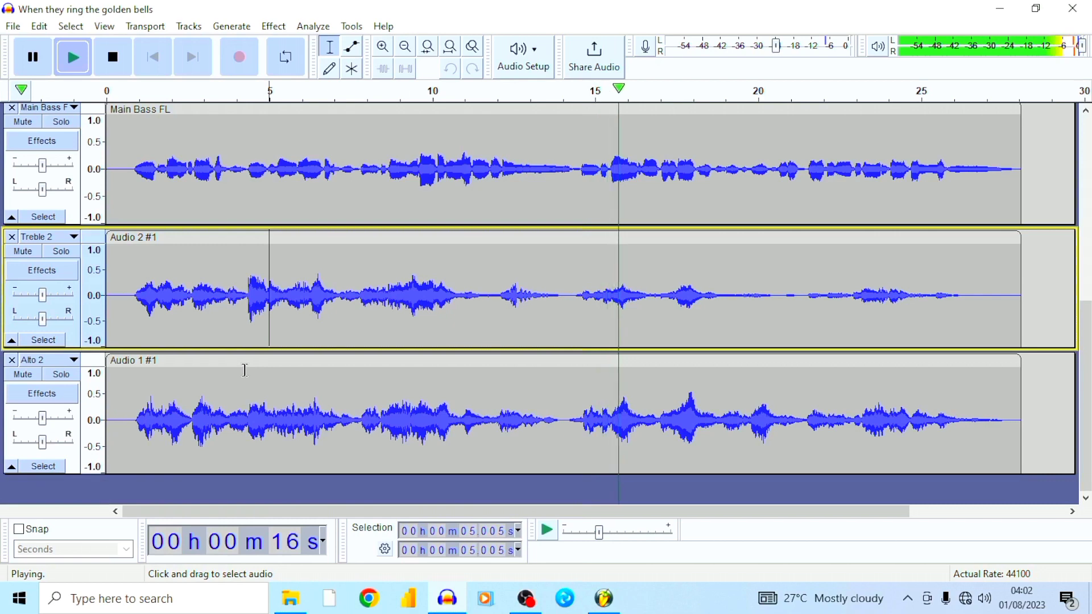
pyautogui.press('space')
# Lower the voice gains: Main Treble -7 dB, Main Alto and Main Bass -6 dB, Alto 2 -5 dB
pyautogui.scroll(5, 245, 370)
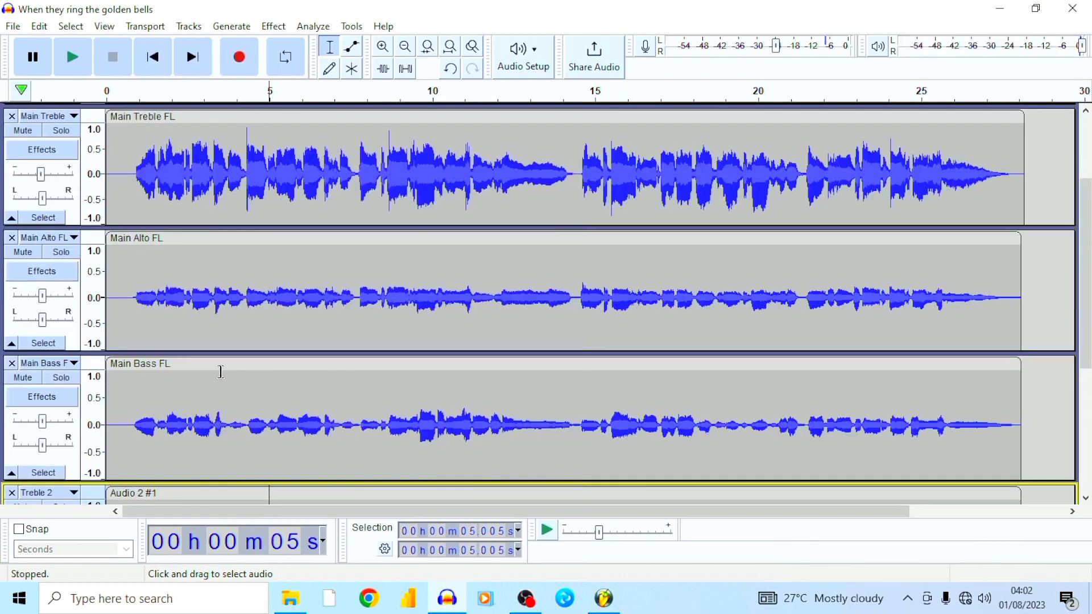
pyautogui.scroll(3, 236, 360)
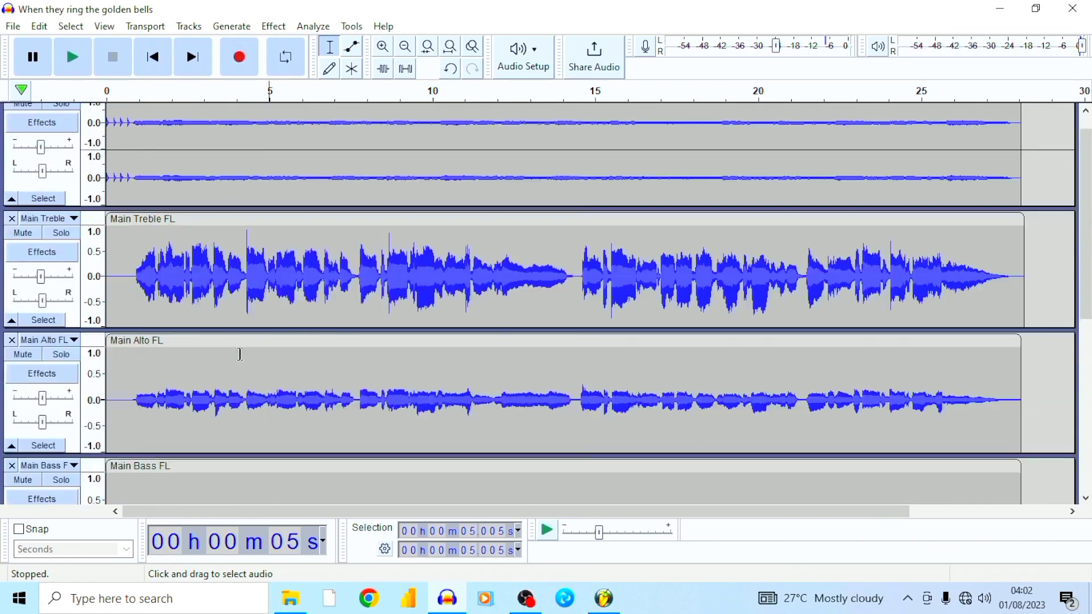
pyautogui.scroll(1, 236, 354)
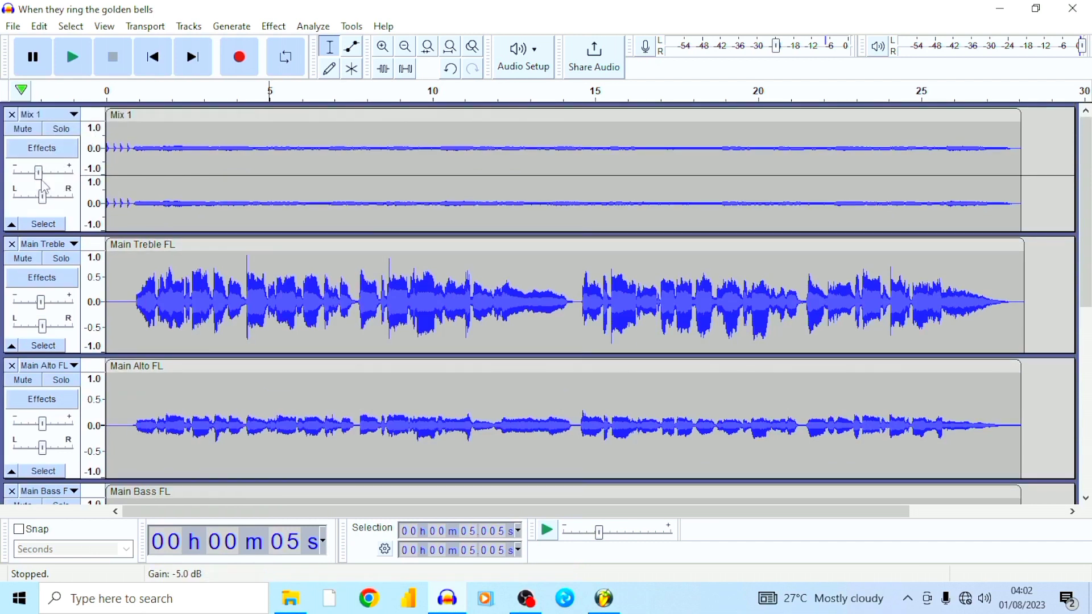
pyautogui.click(44, 186)
pyautogui.scroll(-2, 47, 250)
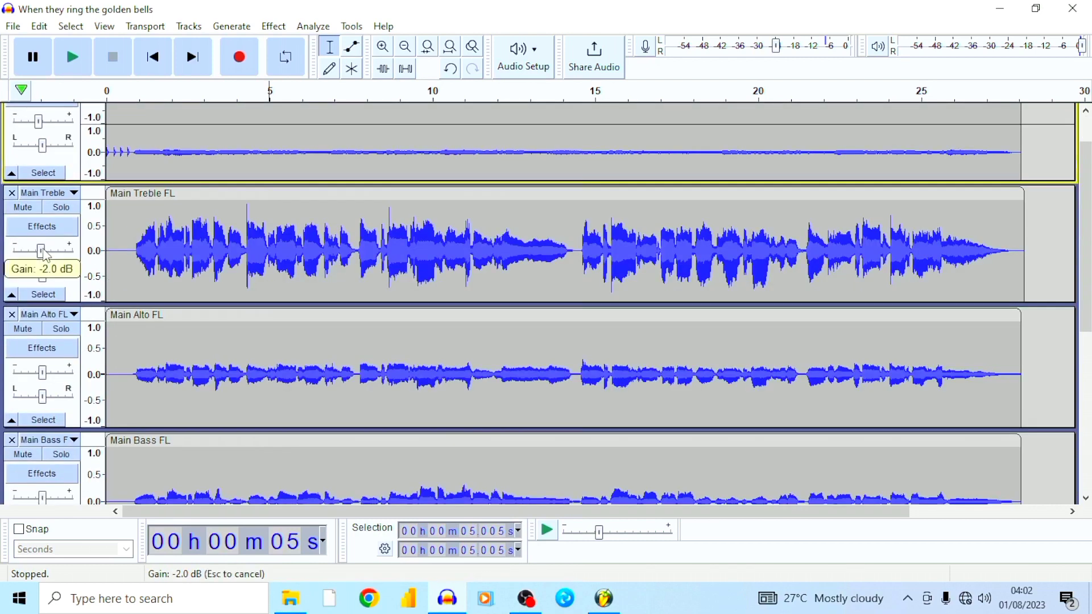
pyautogui.moveTo(38, 254); pyautogui.dragTo(39, 255)
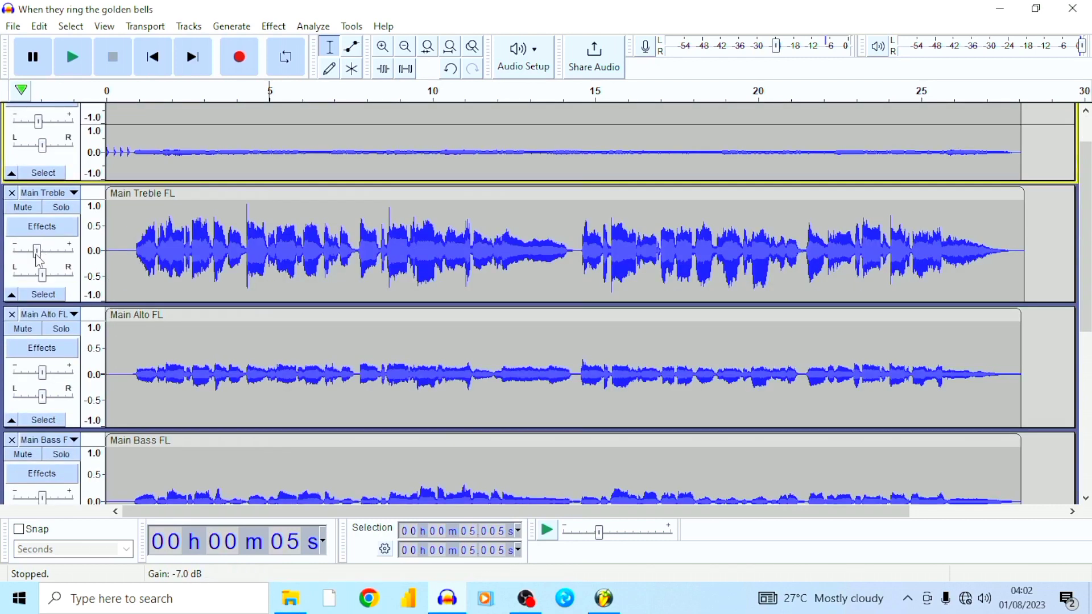
pyautogui.scroll(-2, 54, 358)
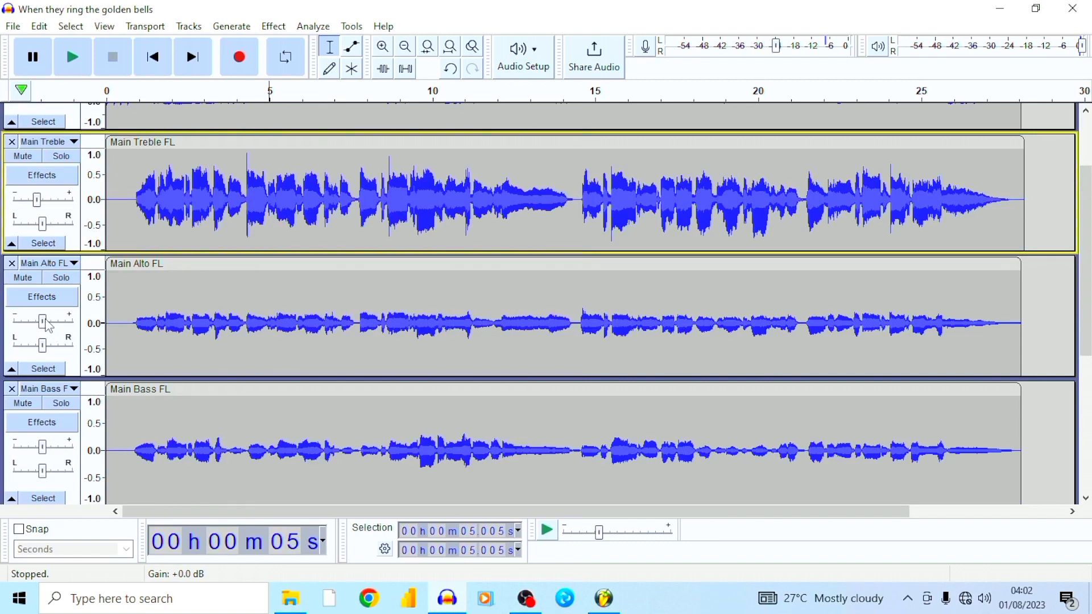
pyautogui.moveTo(39, 324); pyautogui.dragTo(38, 425)
# Play the project to hear the new gain balance
pyautogui.scroll(-4, 45, 341)
pyautogui.scroll(-4, 42, 364)
pyautogui.scroll(-3, 67, 390)
pyautogui.scroll(10, 211, 398)
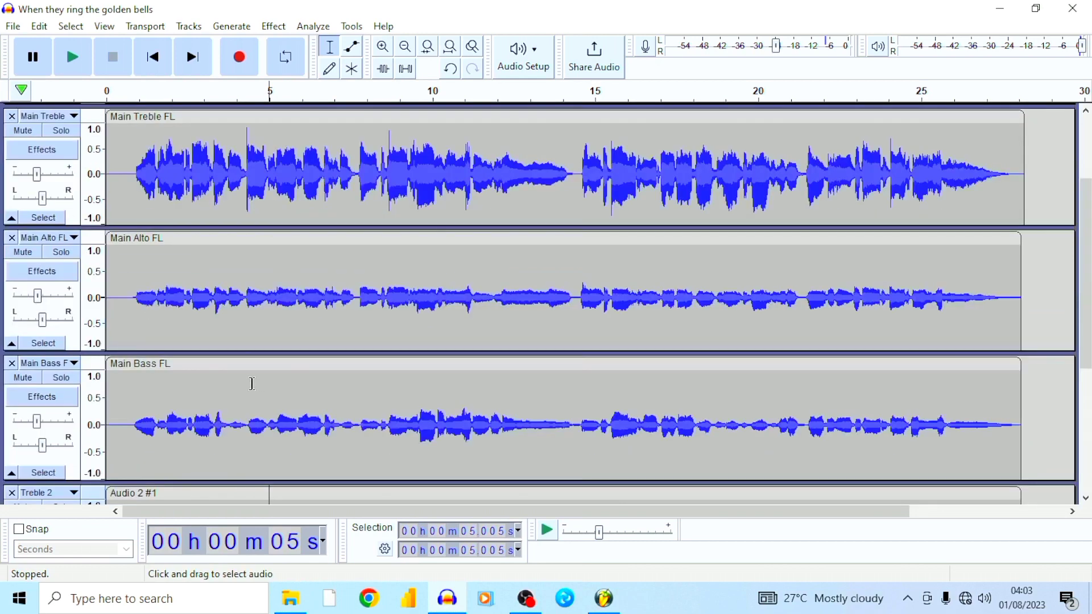
pyautogui.press('space')
pyautogui.scroll(5, 252, 376)
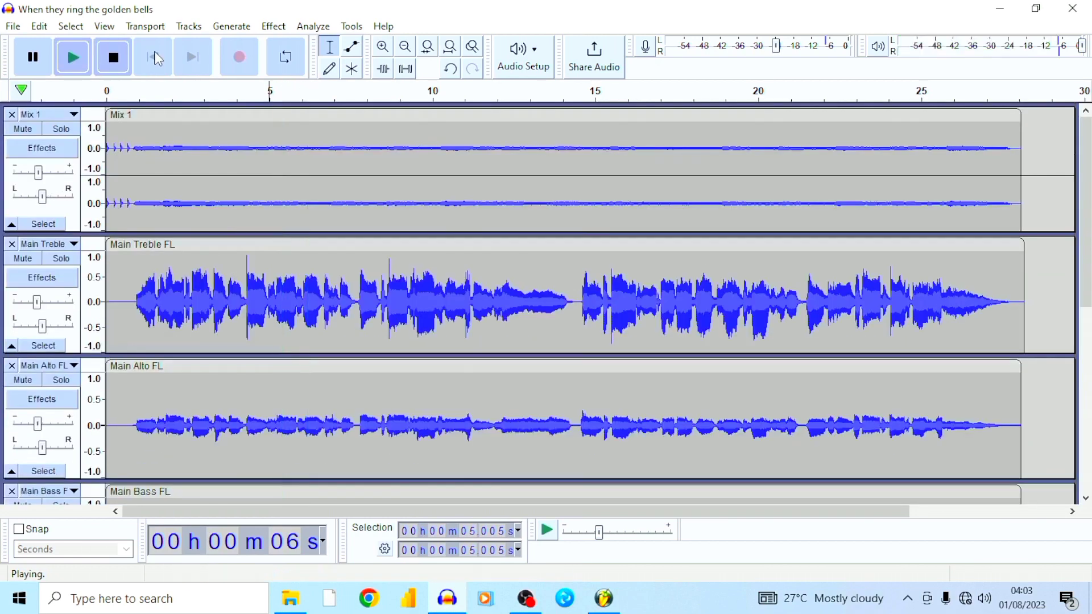
# Stop and restart playback from the beginning of the song
pyautogui.press('space')
pyautogui.press('Home')
pyautogui.press('space')
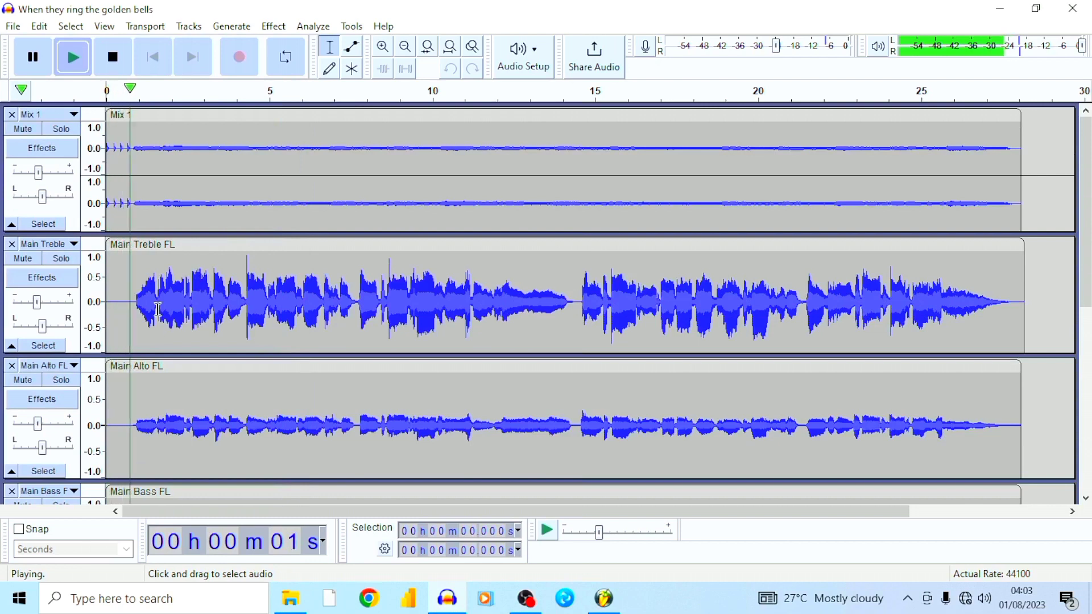
# Lower Treble 2's gain to -11 dB and adjust Alto 2's gain, then stop playback
pyautogui.scroll(-4, 134, 350)
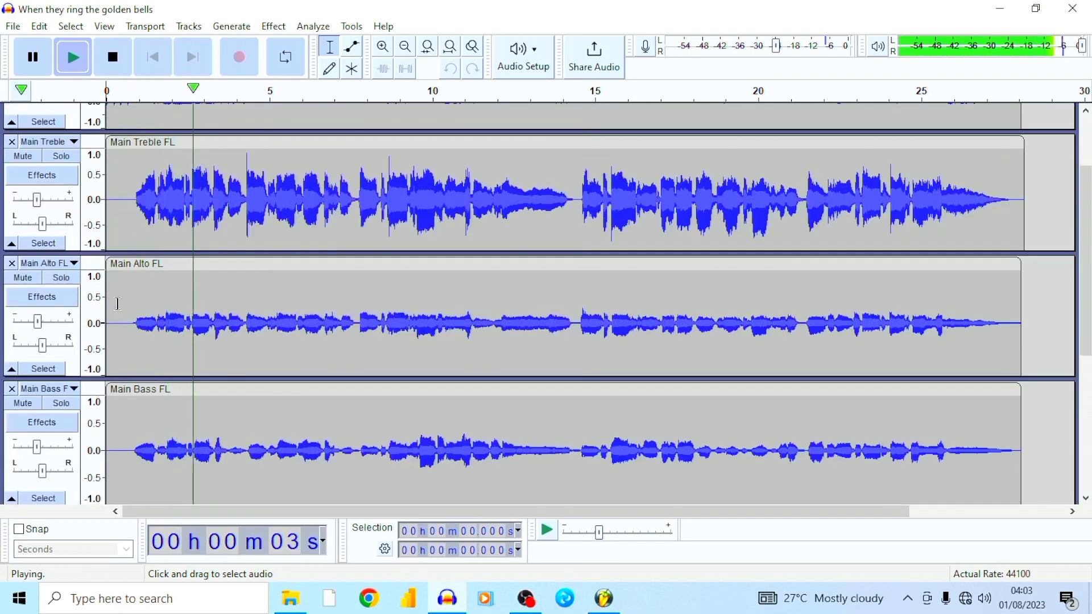
pyautogui.scroll(1, 114, 319)
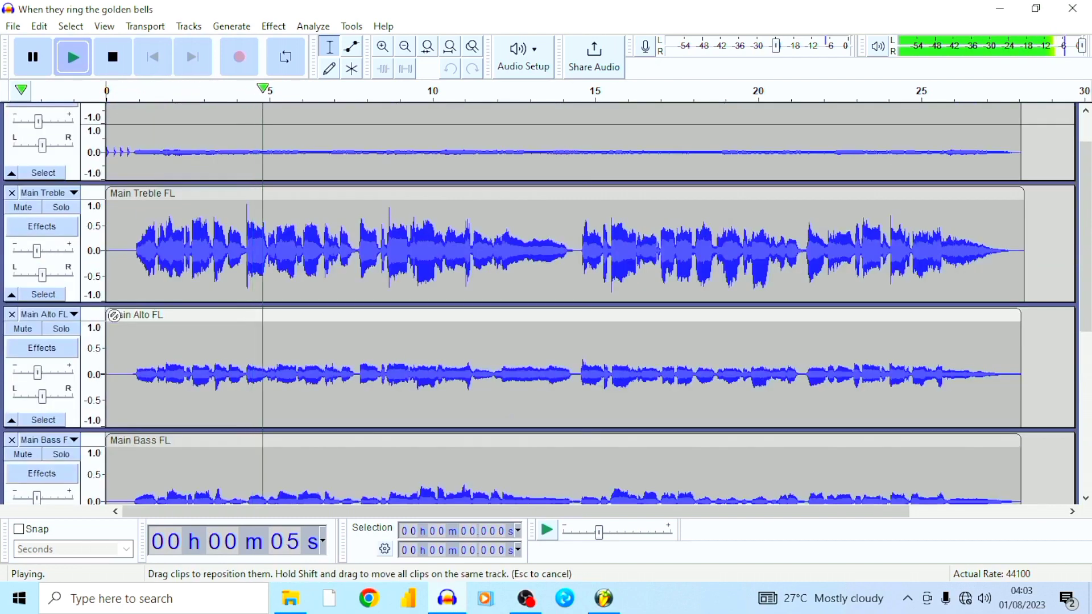
pyautogui.scroll(-3, 113, 321)
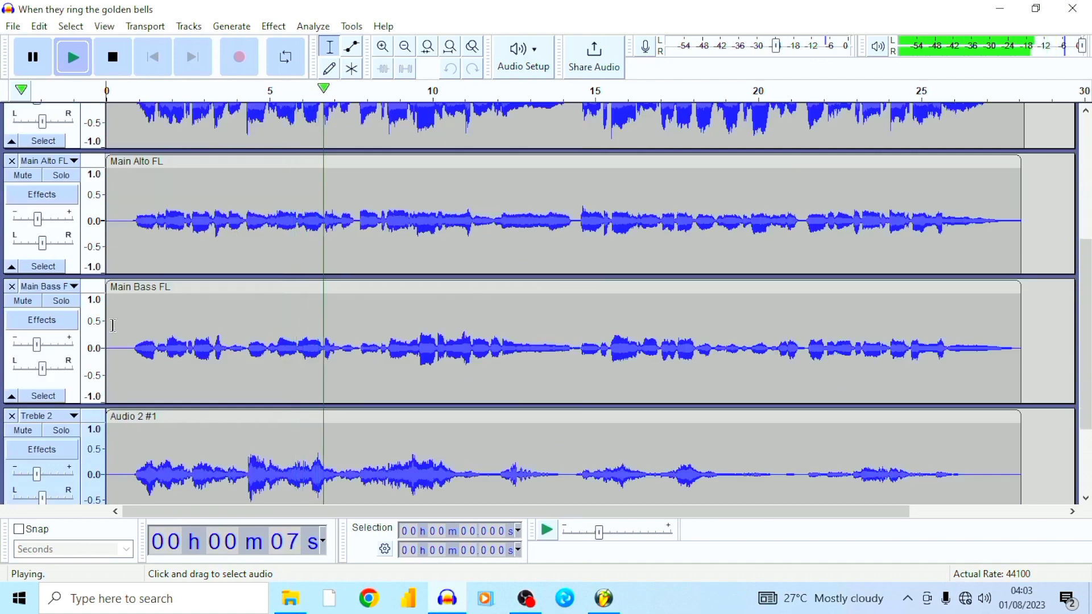
pyautogui.scroll(-3, 108, 321)
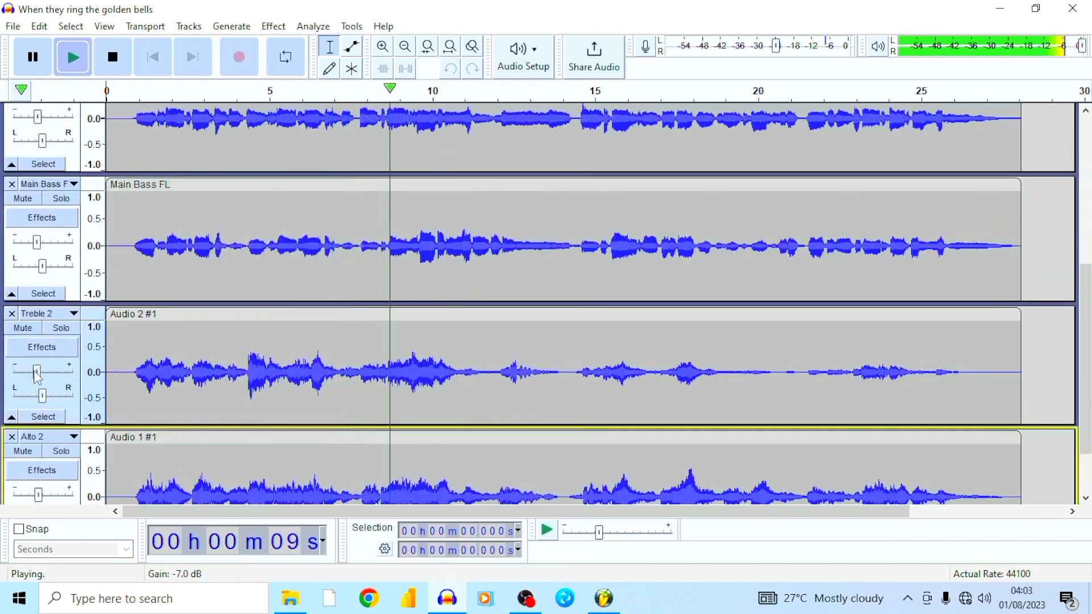
pyautogui.moveTo(38, 377)
pyautogui.moveTo(34, 381); pyautogui.dragTo(32, 380)
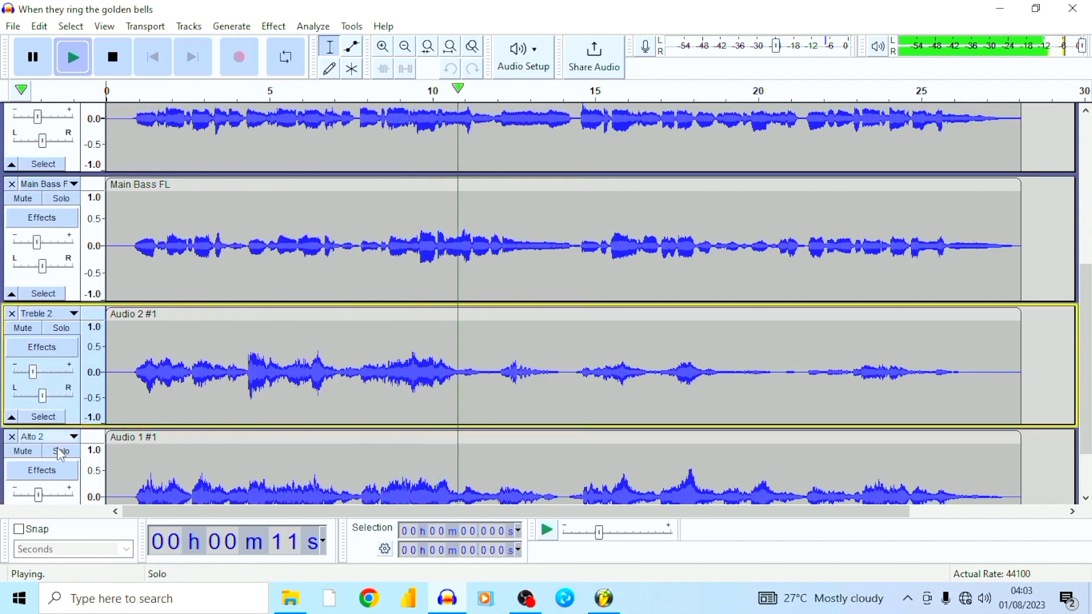
pyautogui.scroll(-1, 34, 446)
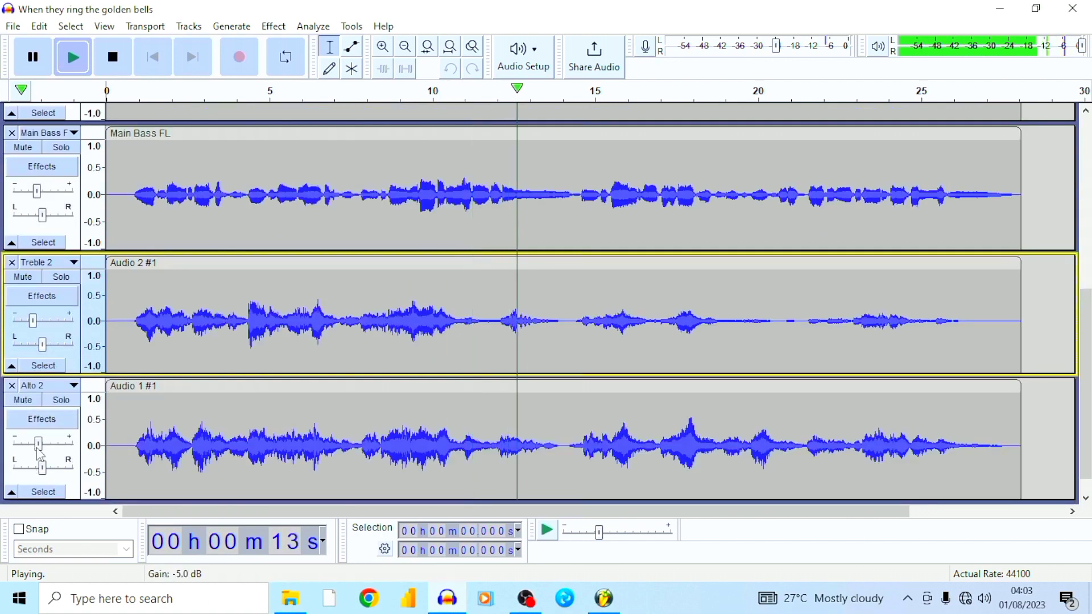
pyautogui.moveTo(37, 445); pyautogui.dragTo(40, 449)
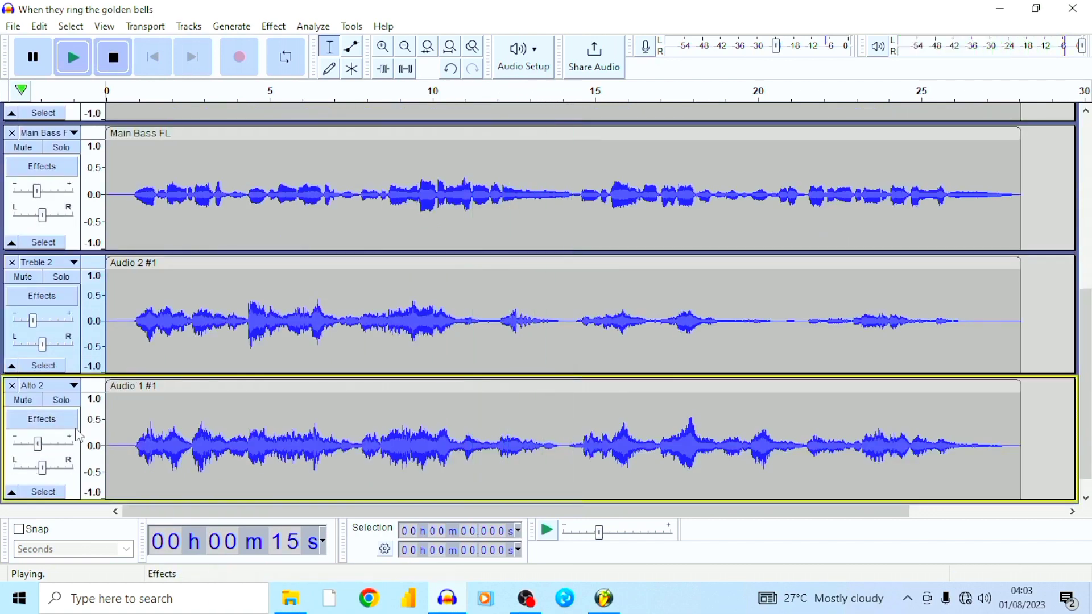
pyautogui.press('space')
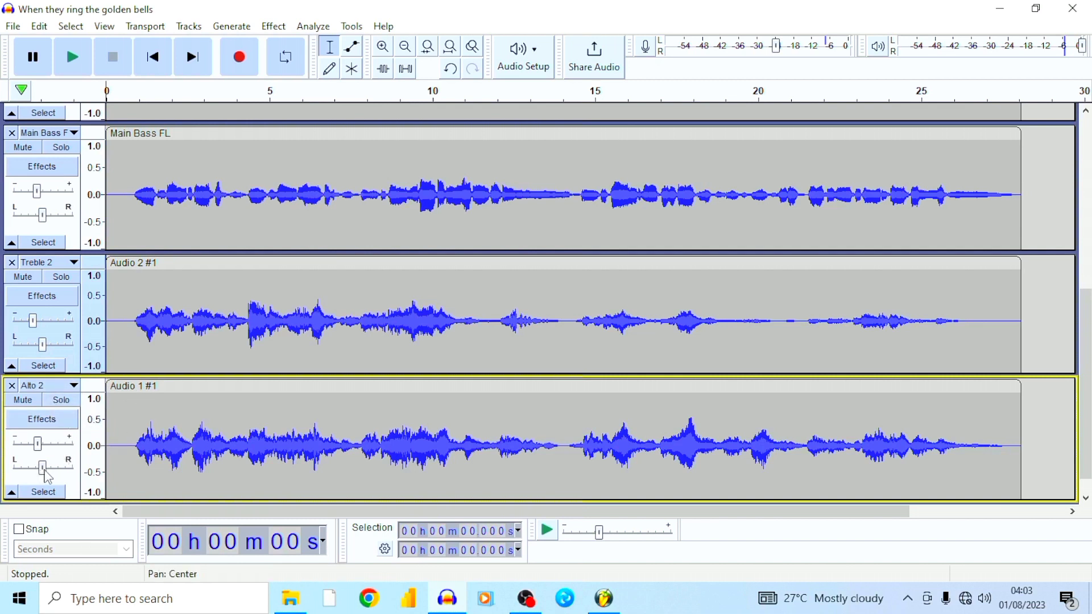
# Pan Alto 2 50% right and Treble 2 50% left; drop Treble 2 to -12 dB and retune Alto 2 and Main Alto
pyautogui.moveTo(48, 477); pyautogui.dragTo(58, 478)
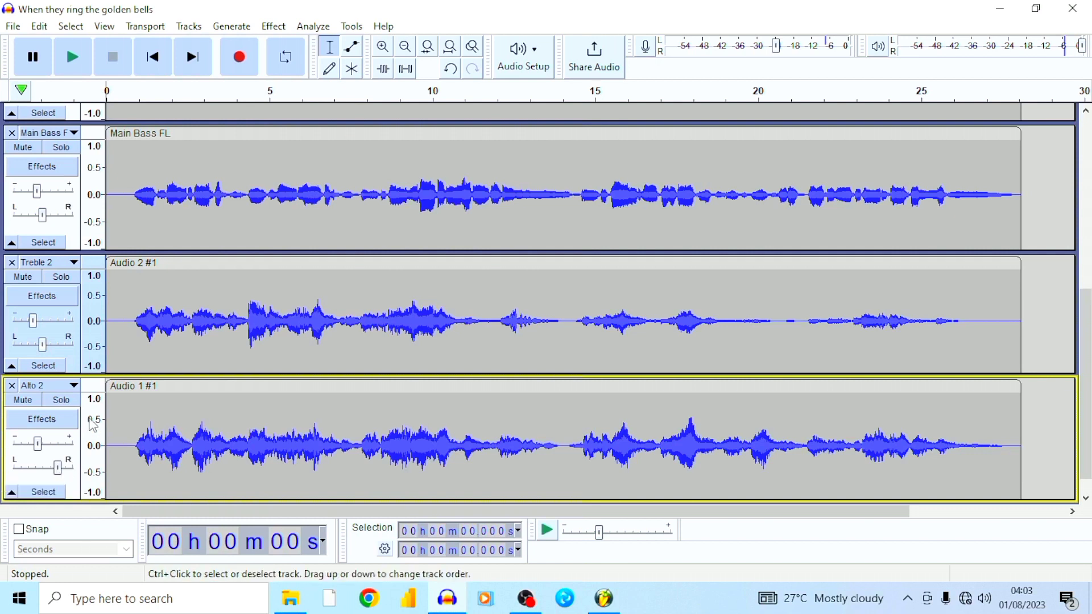
pyautogui.moveTo(44, 346); pyautogui.dragTo(31, 348)
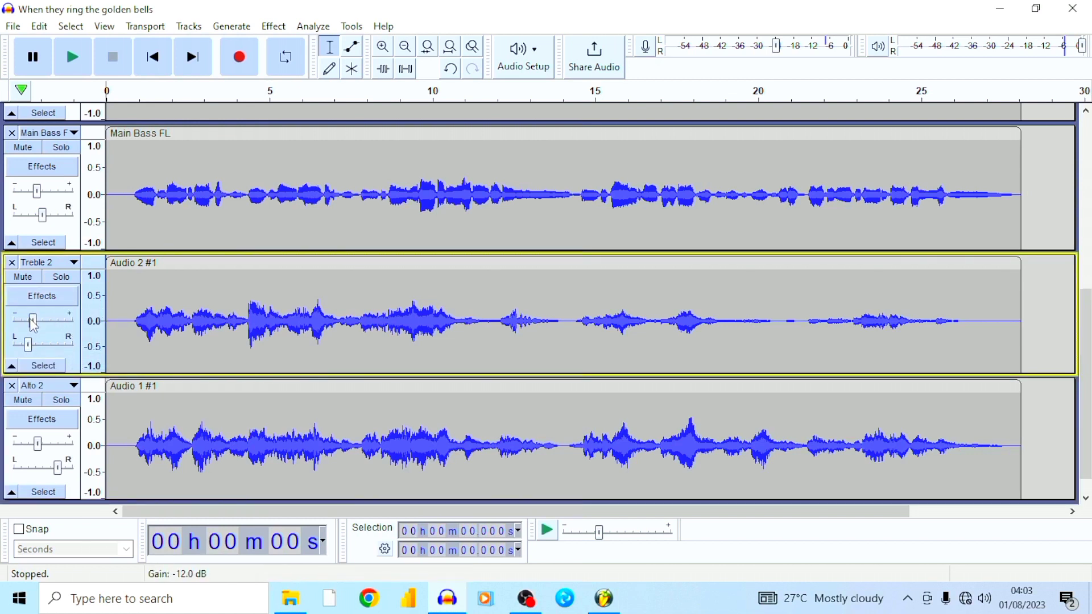
pyautogui.moveTo(34, 325); pyautogui.dragTo(31, 325)
pyautogui.moveTo(39, 447); pyautogui.dragTo(36, 447)
pyautogui.scroll(5, 116, 284)
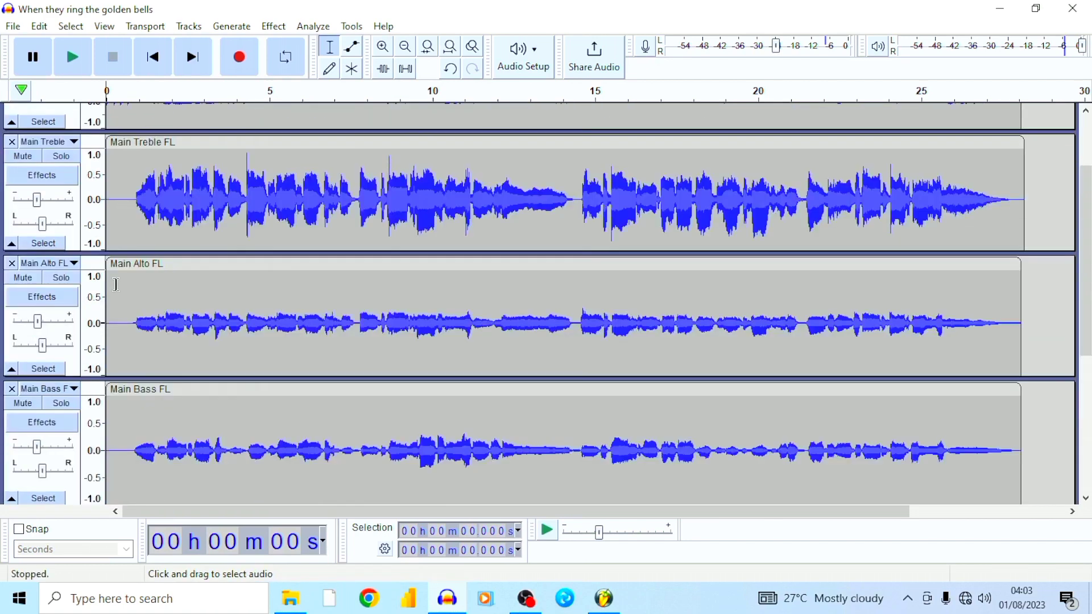
pyautogui.moveTo(38, 320); pyautogui.dragTo(37, 346)
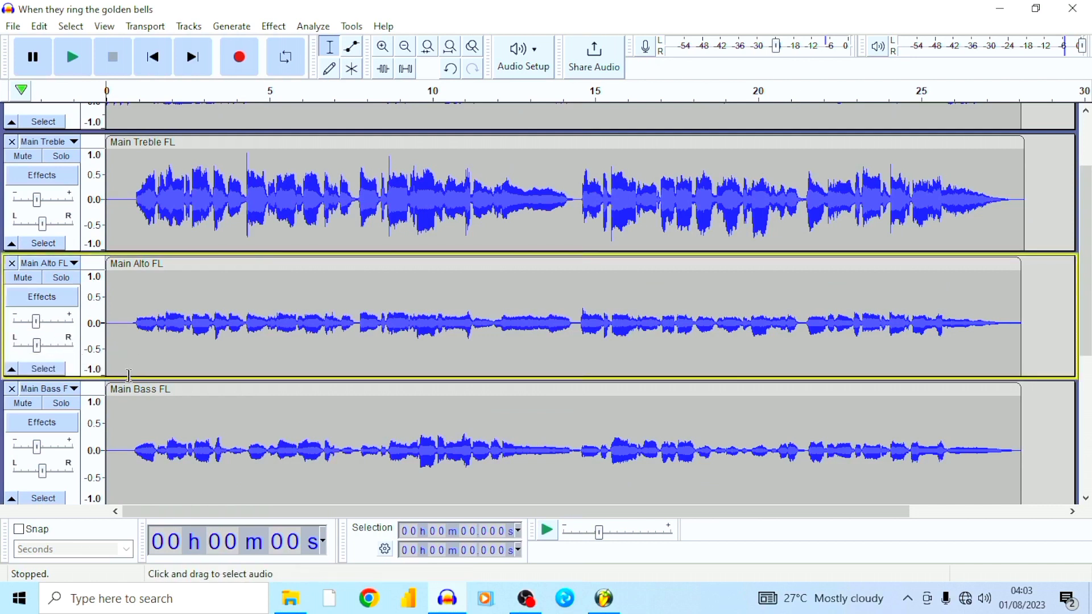
# Set Main Treble's gain to -8 dB while the mix plays from the start, then stop
pyautogui.press('space')
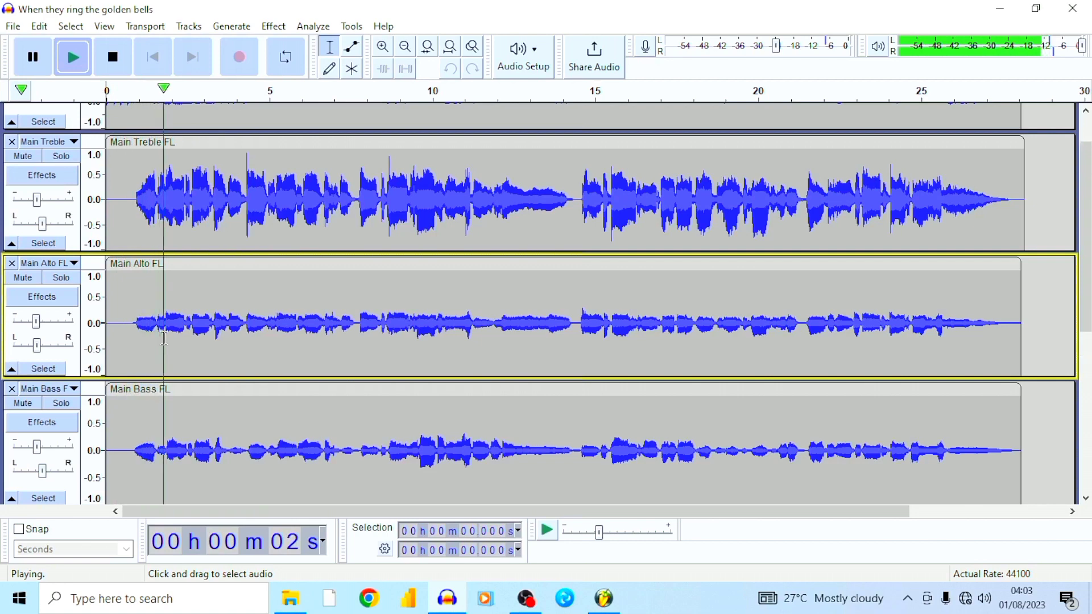
pyautogui.scroll(2, 164, 338)
pyautogui.scroll(-3, 169, 354)
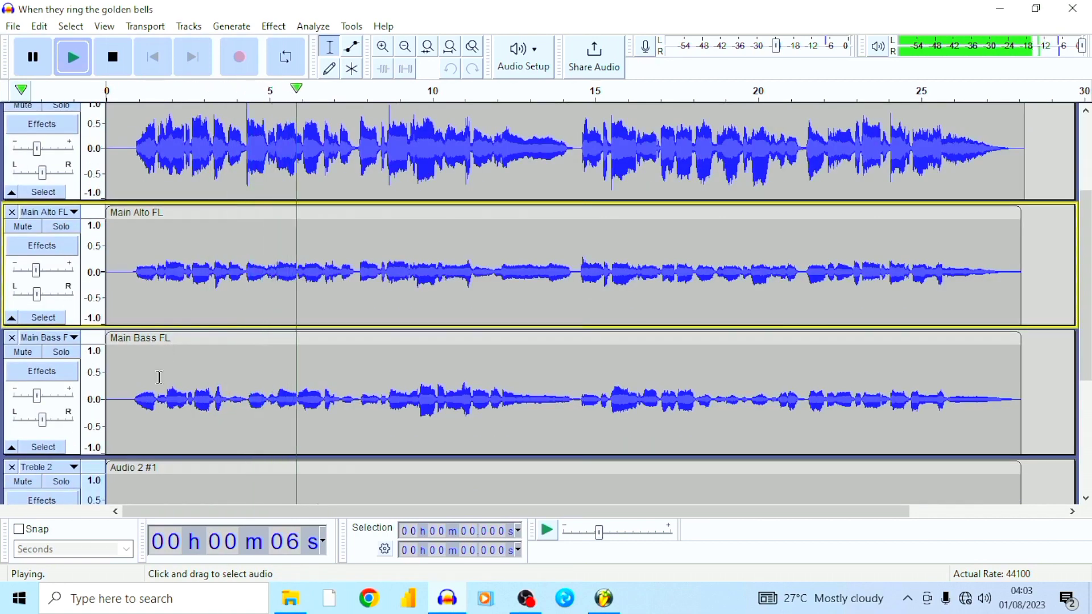
pyautogui.scroll(3, 160, 377)
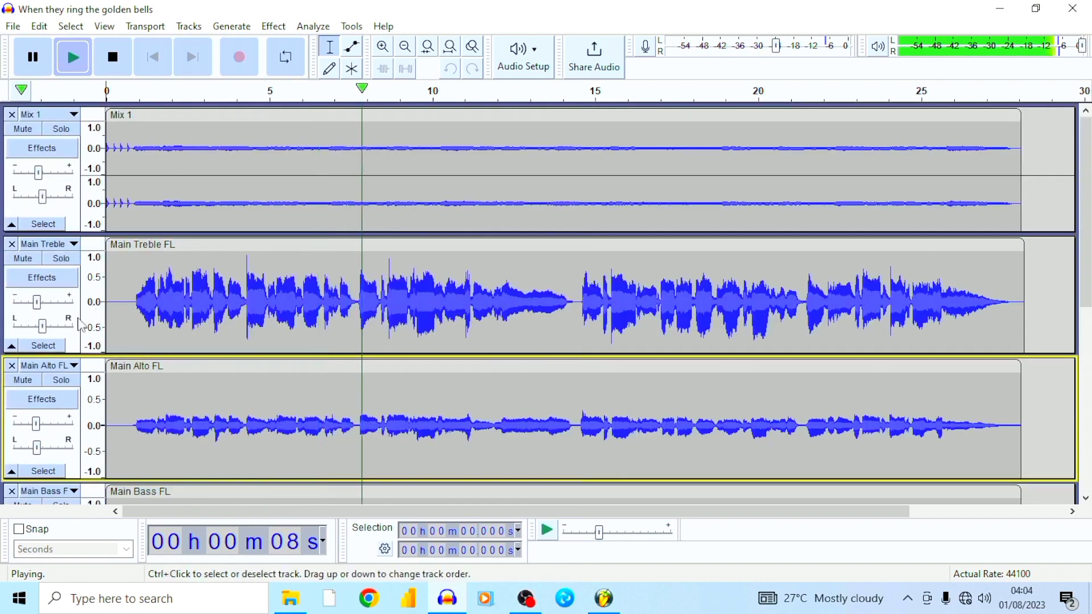
pyautogui.moveTo(37, 304); pyautogui.dragTo(36, 310)
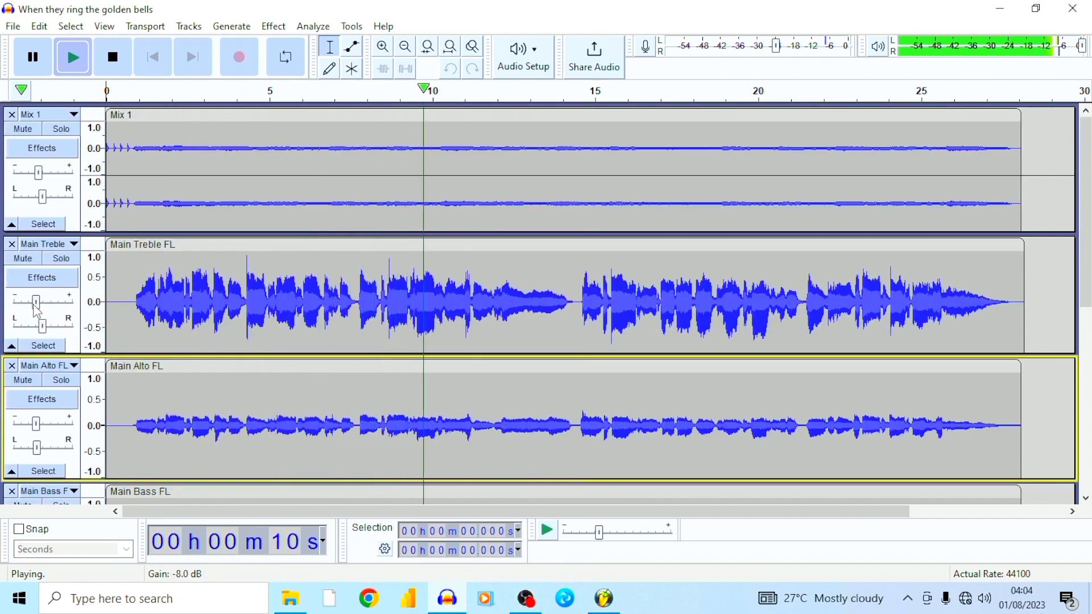
pyautogui.click(36, 304)
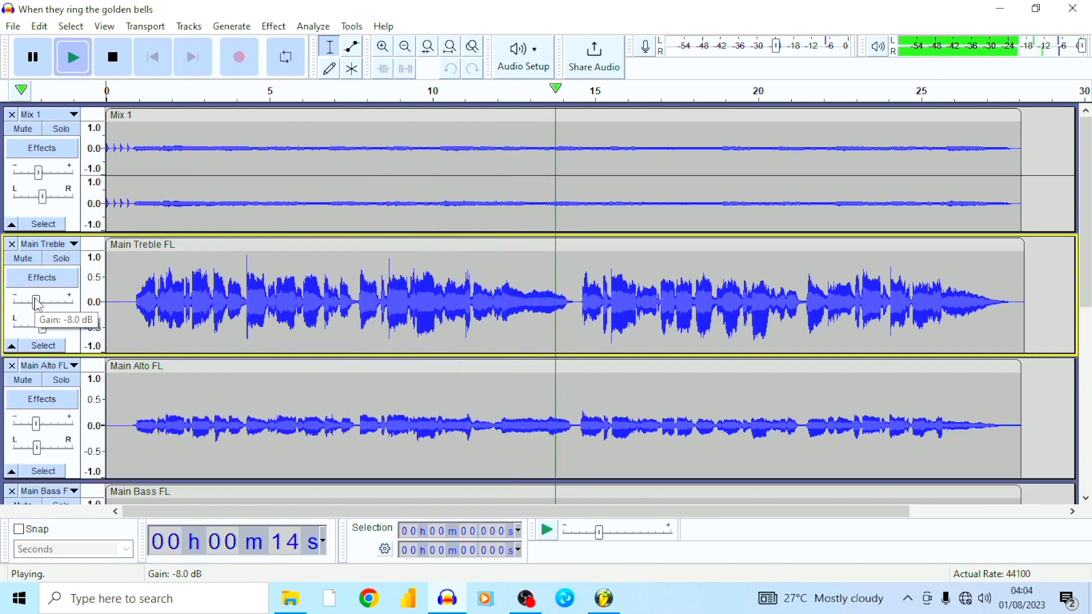
pyautogui.press('space')
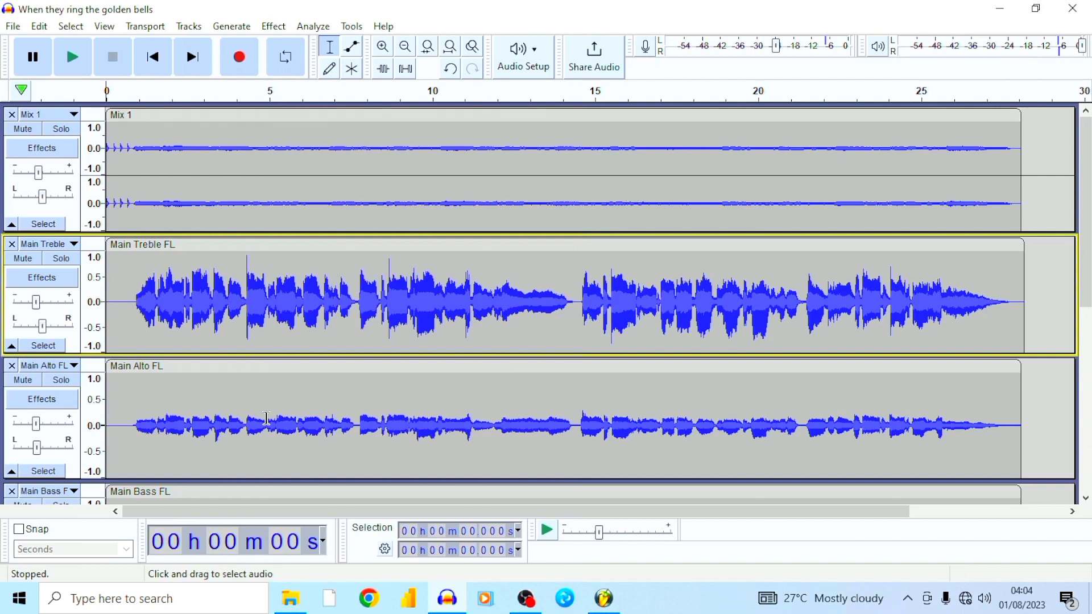
# Drag-select 0.613-1.595 s through the Main Treble, Main Alto and Main Bass waveforms
pyautogui.scroll(-3, 266, 418)
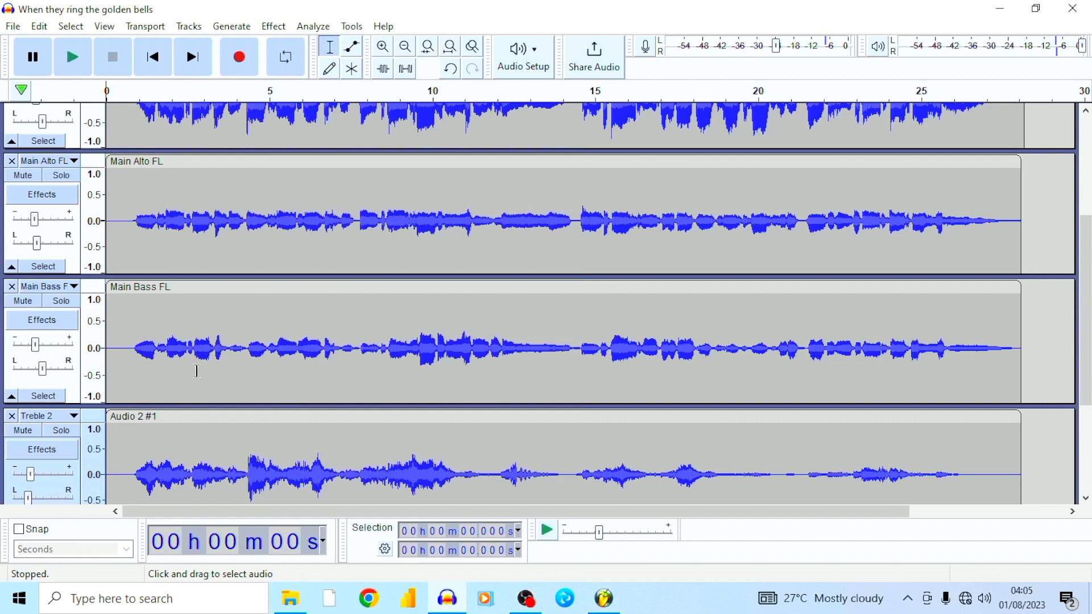
pyautogui.scroll(3, 164, 190)
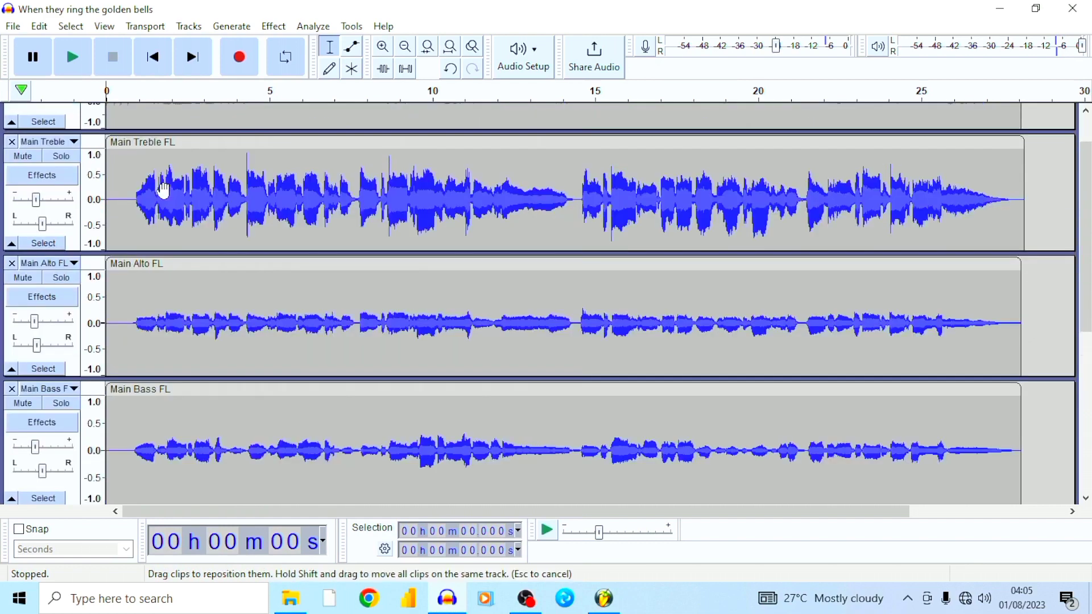
pyautogui.scroll(2, 164, 190)
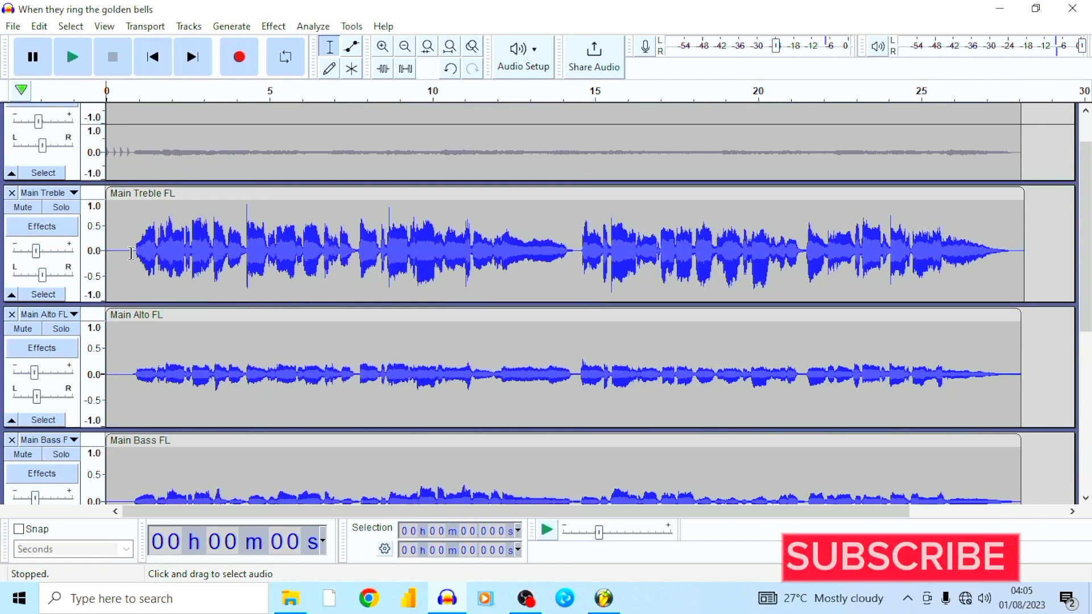
pyautogui.moveTo(126, 245); pyautogui.dragTo(158, 483)
pyautogui.scroll(-2, 158, 466)
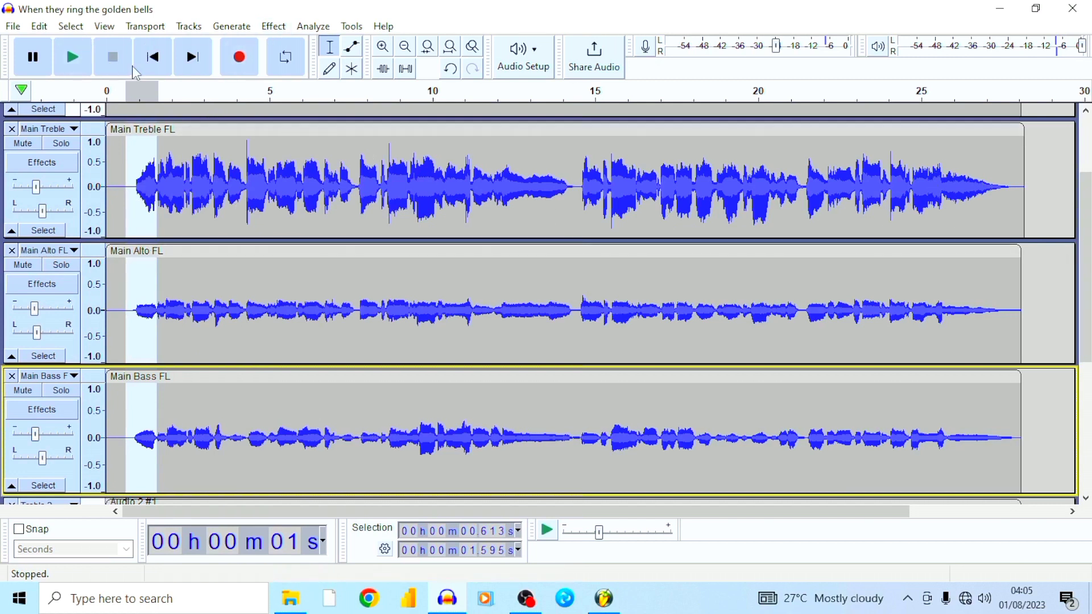
# Deselect the time range and play the rebalanced choir mix from 0 s
pyautogui.click(153, 57)
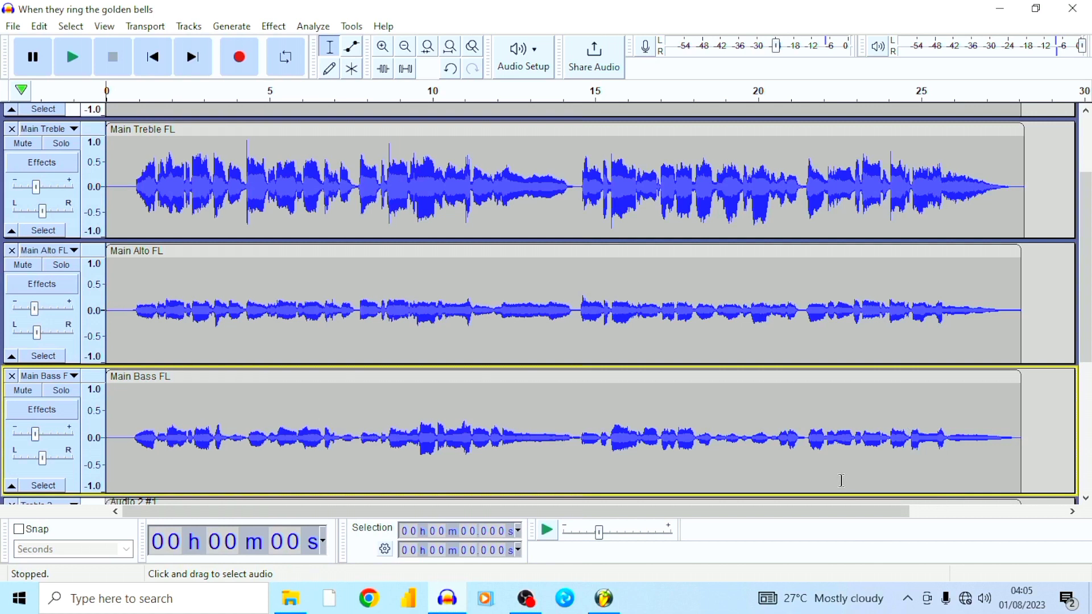
pyautogui.press('space')
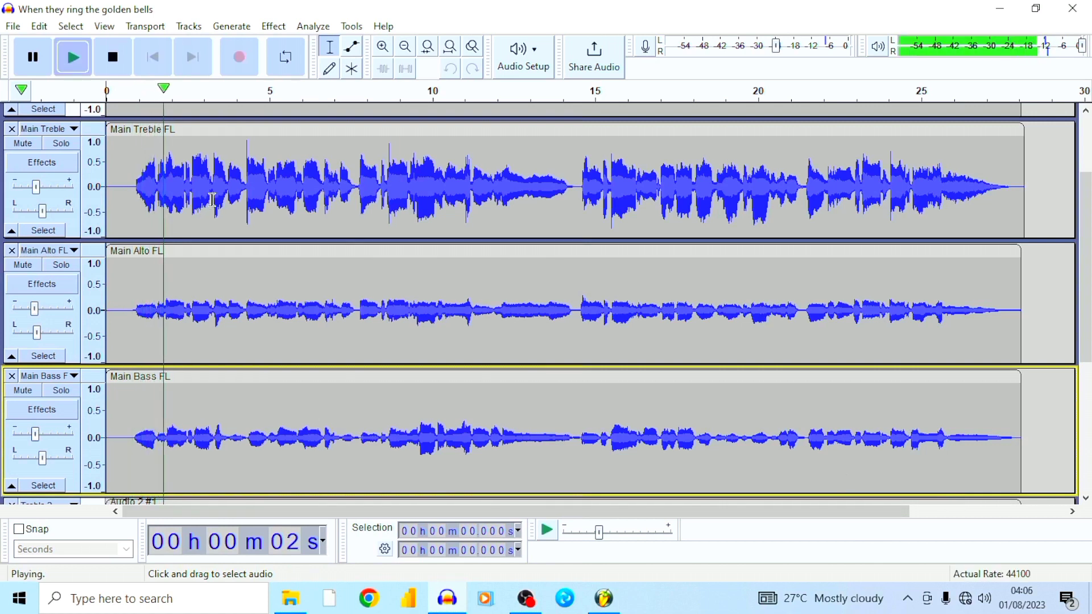